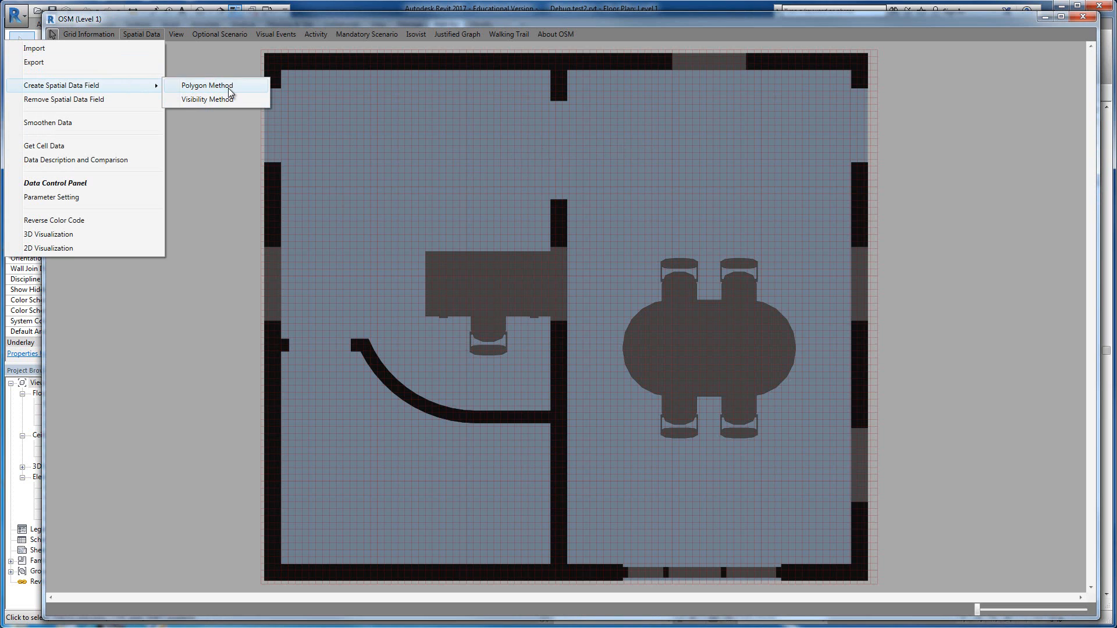
# Step: Start a new spatial data field with the polygon method, name it Data1 and enter the value for its first region
pyautogui.click(228, 86)
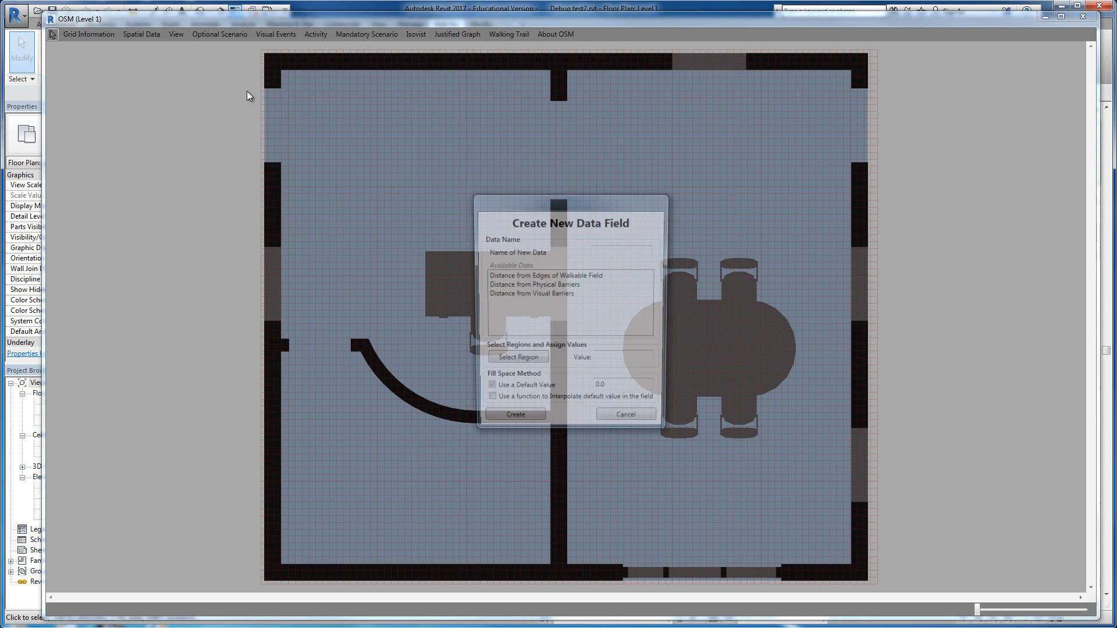
pyautogui.click(632, 250)
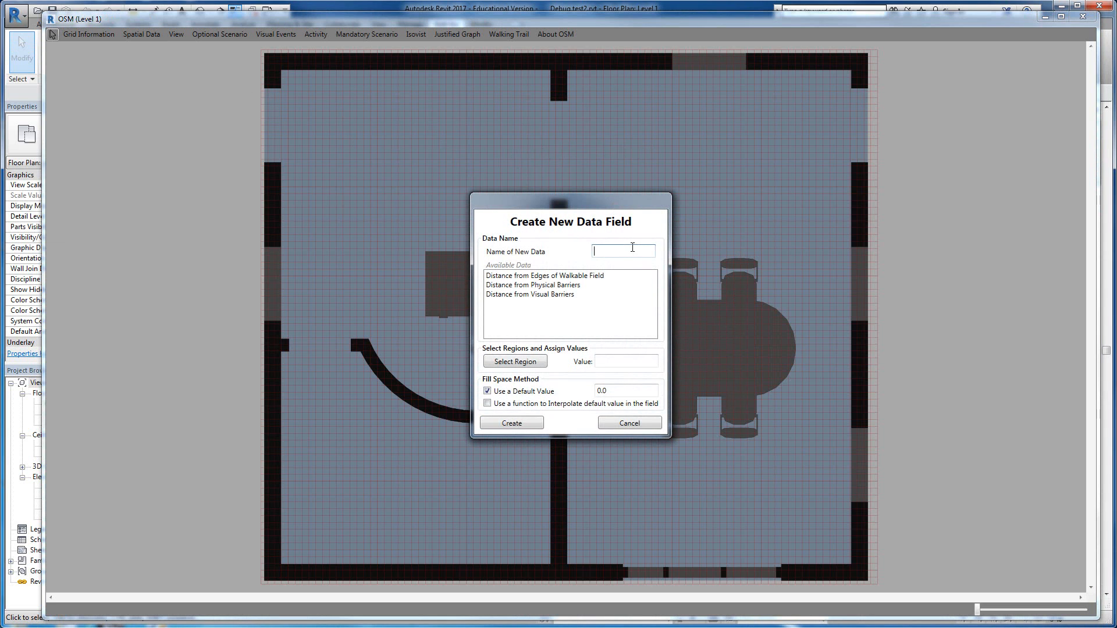
pyautogui.write('Data1')
pyautogui.click(619, 365)
pyautogui.press('BackSpace')
pyautogui.write('1')
# Step: Draw a closed five-sided region in the open floor area above the oval table
pyautogui.click(523, 368)
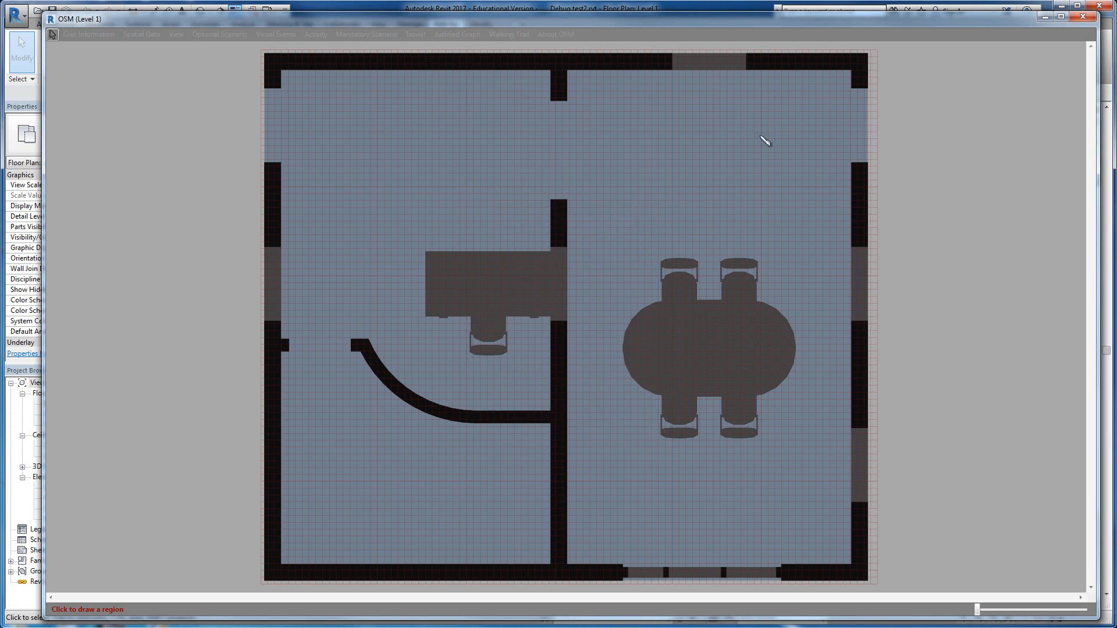
pyautogui.click(772, 129)
pyautogui.click(622, 134)
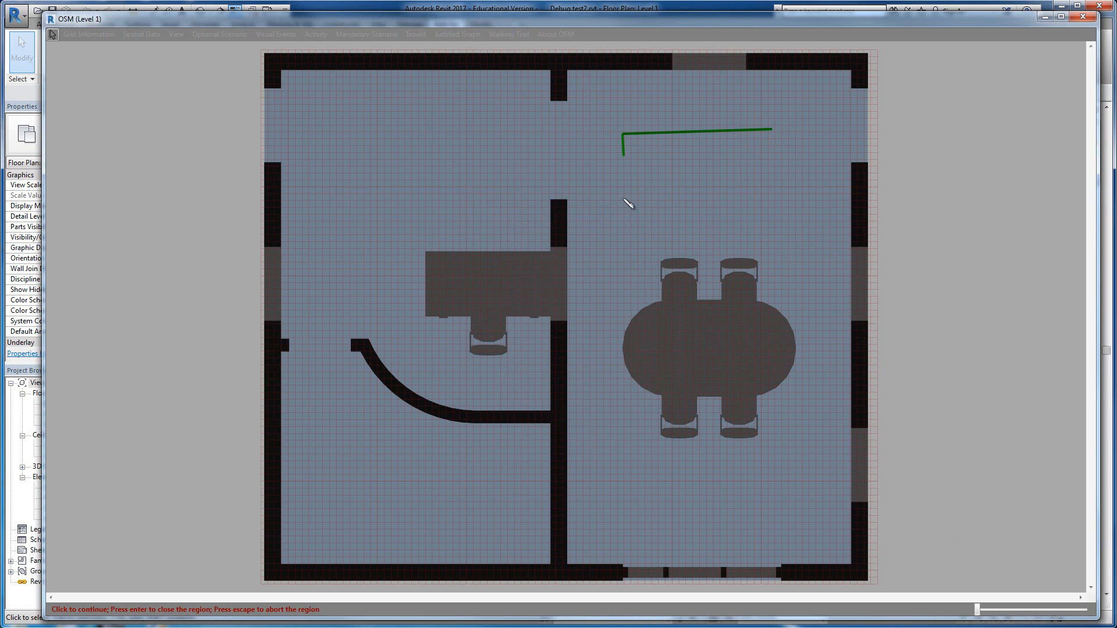
pyautogui.click(627, 227)
pyautogui.click(762, 226)
pyautogui.click(782, 185)
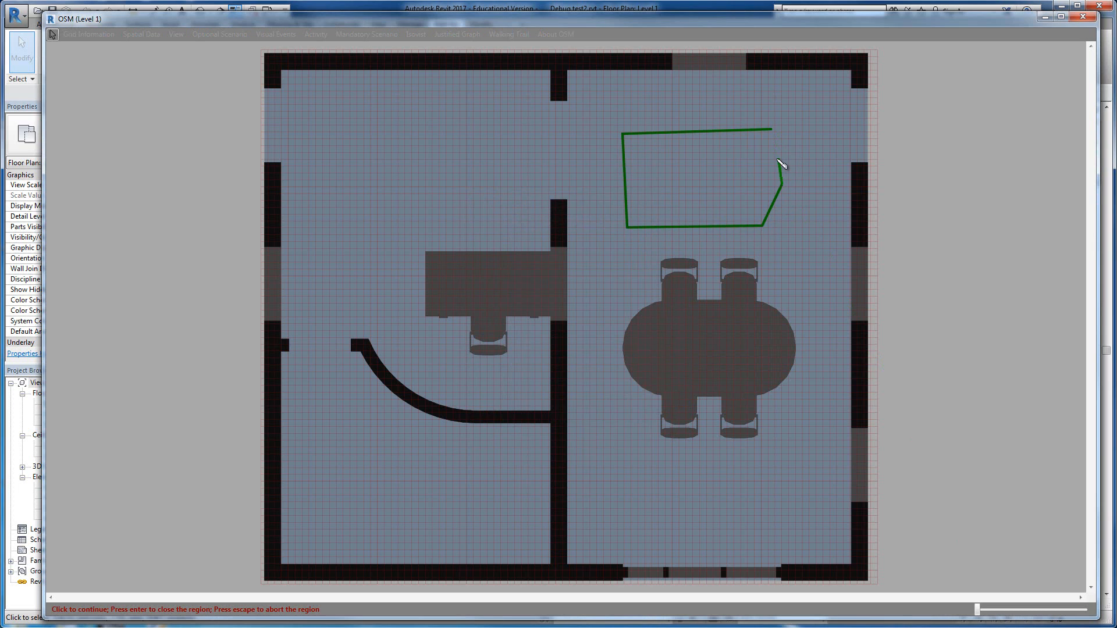
pyautogui.press('Return')
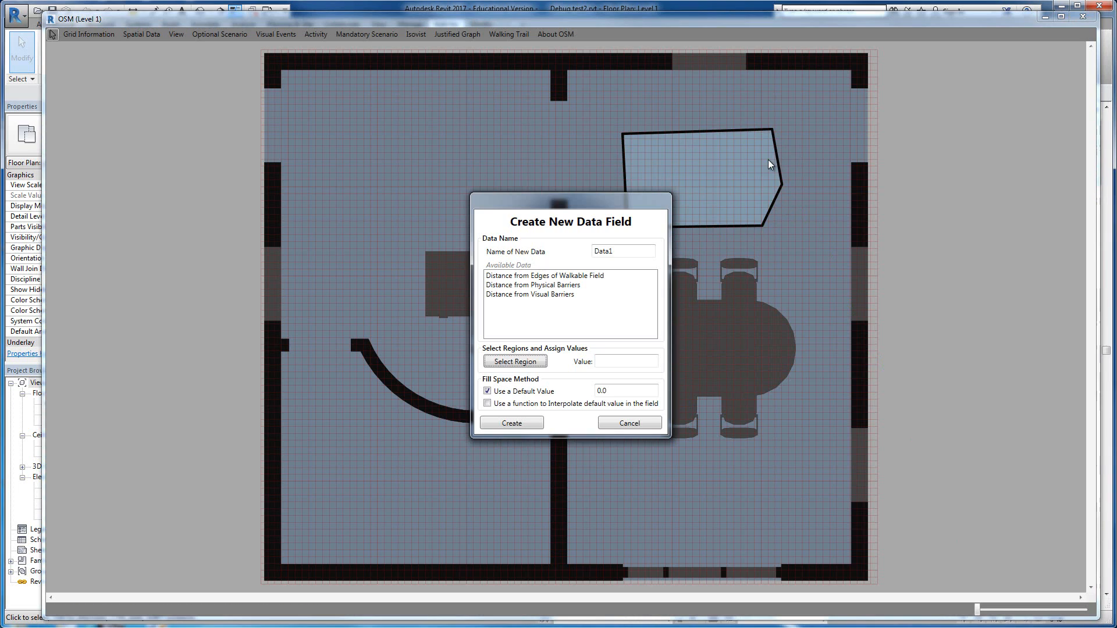
# Step: Add a six-sided region with value 6 across the desk and curved wall, and create the field with default value 0.0
pyautogui.click(630, 366)
pyautogui.write('1')
pyautogui.click(532, 362)
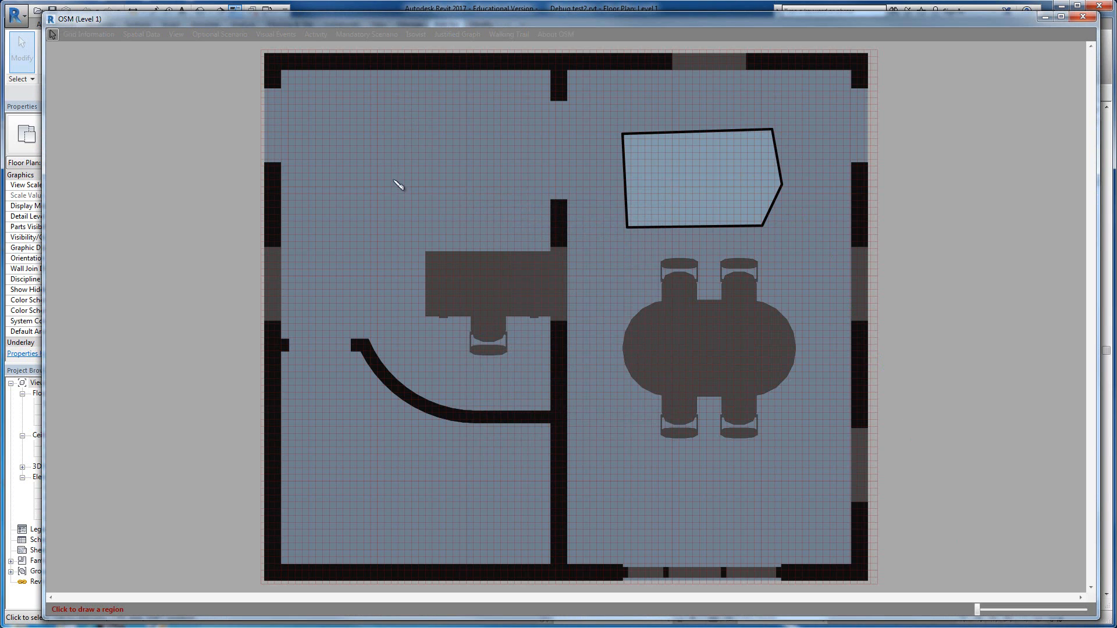
pyautogui.click(459, 213)
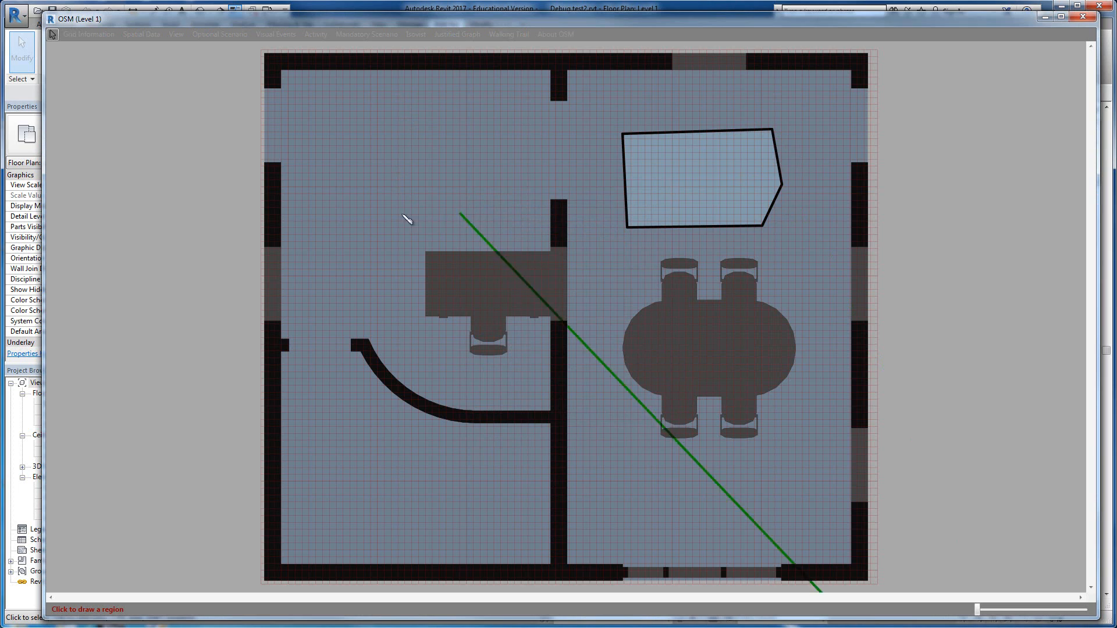
pyautogui.click(315, 215)
pyautogui.click(322, 470)
pyautogui.click(483, 472)
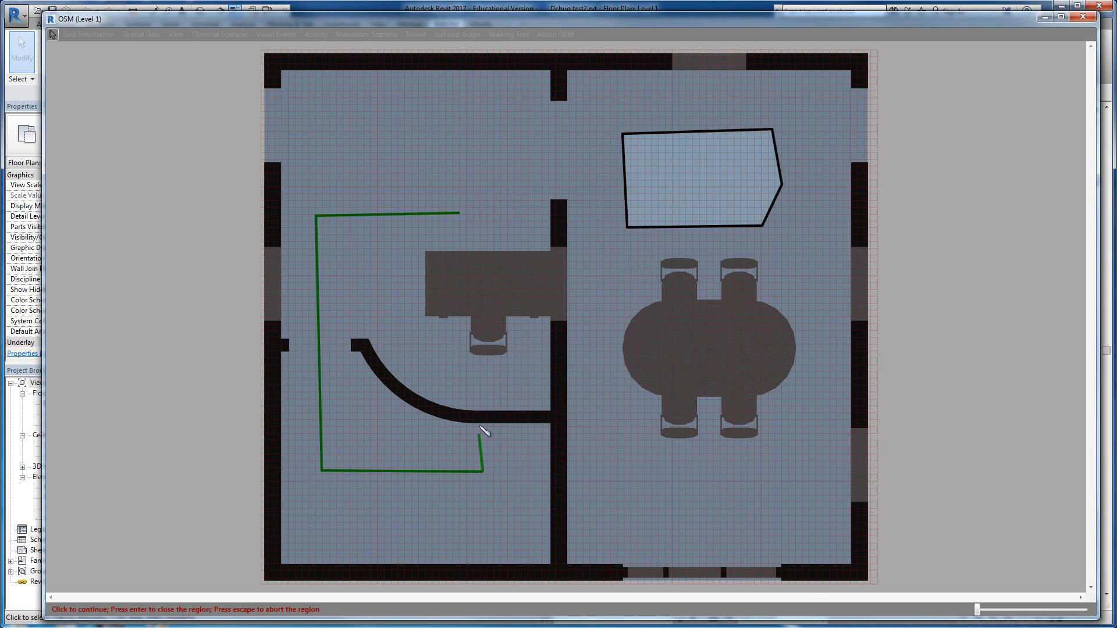
pyautogui.click(480, 379)
pyautogui.click(496, 227)
pyautogui.press('Return')
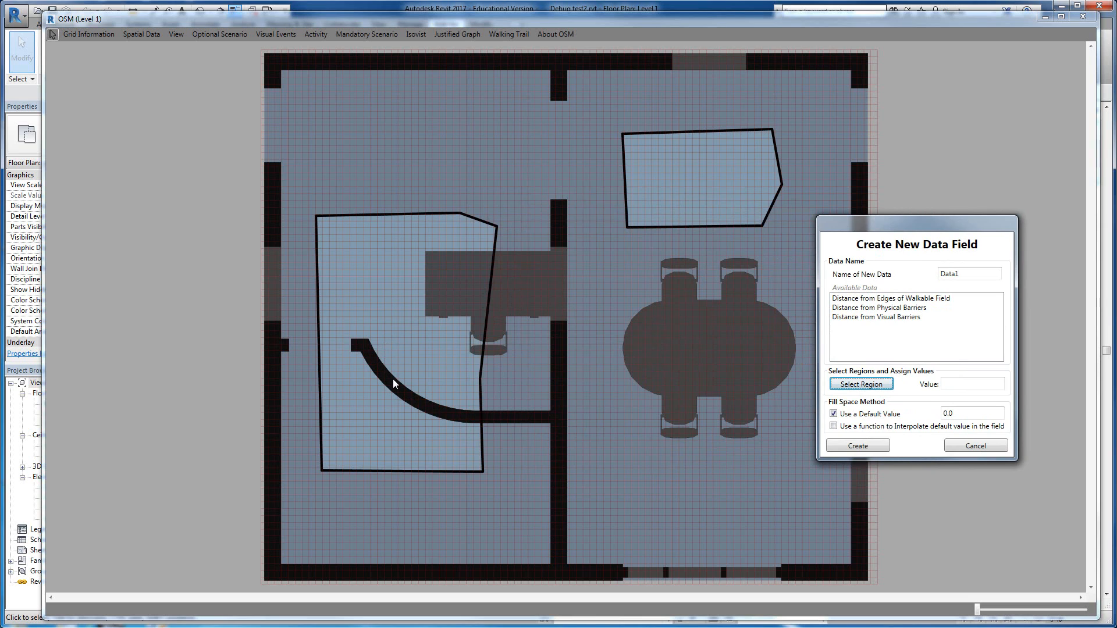
pyautogui.click(956, 410)
pyautogui.click(858, 445)
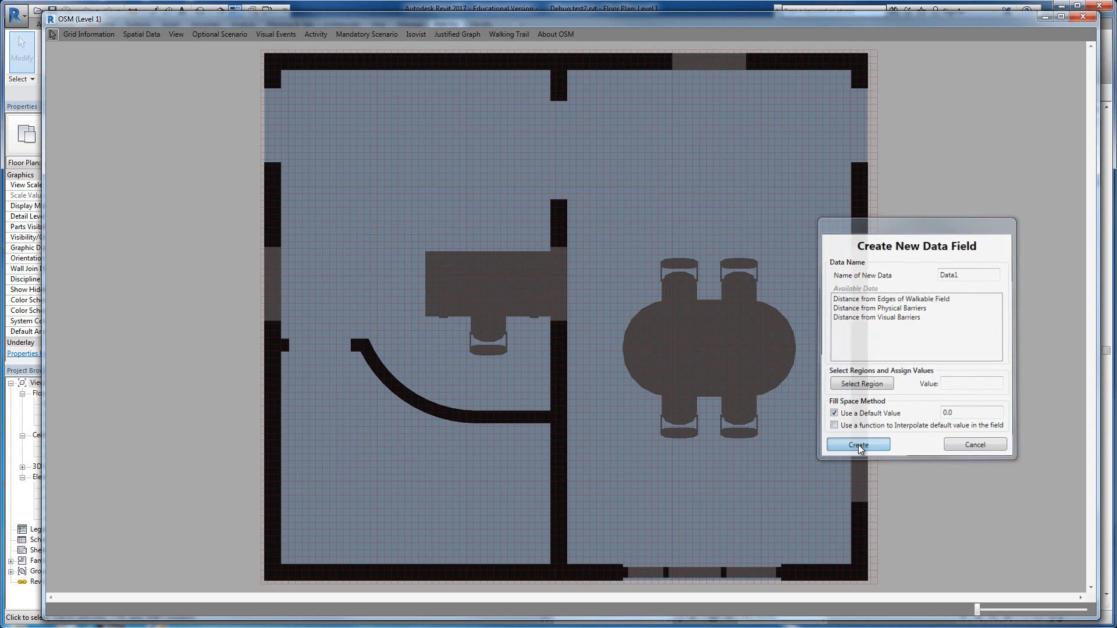
# Step: Open the 3D visualization in an enlarged window and display the Data1 field
pyautogui.click(129, 37)
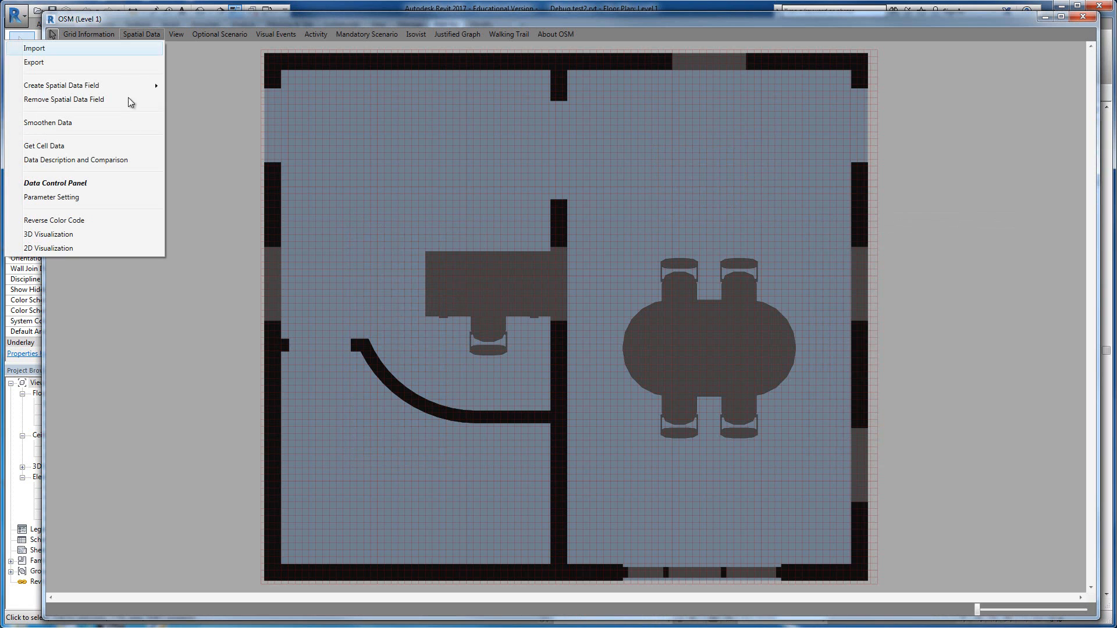
pyautogui.click(100, 235)
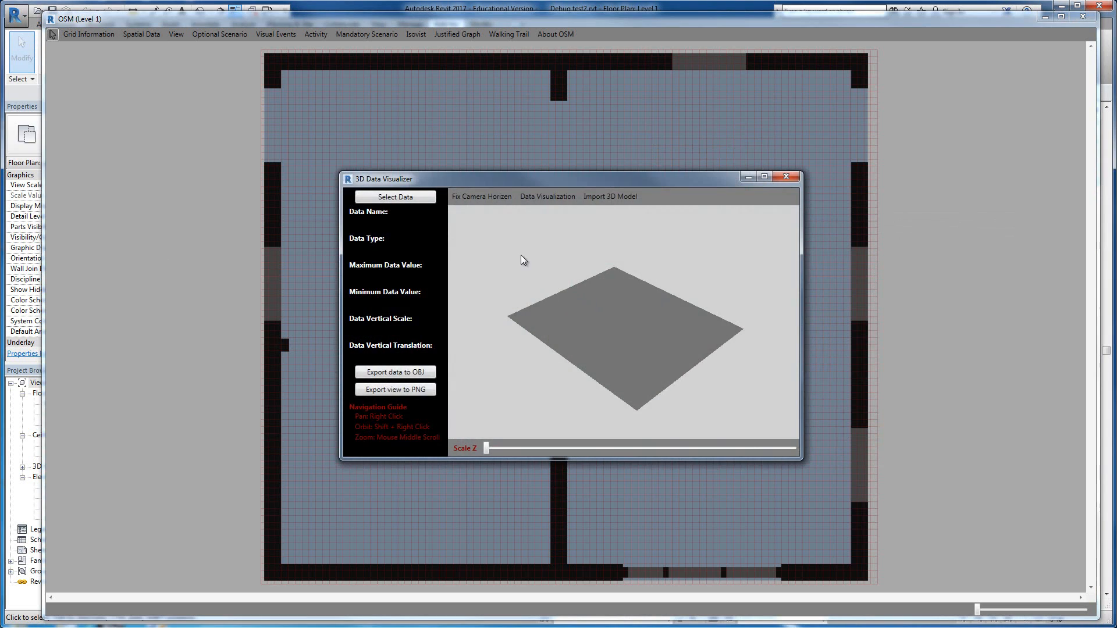
pyautogui.moveTo(413, 181); pyautogui.dragTo(219, 45)
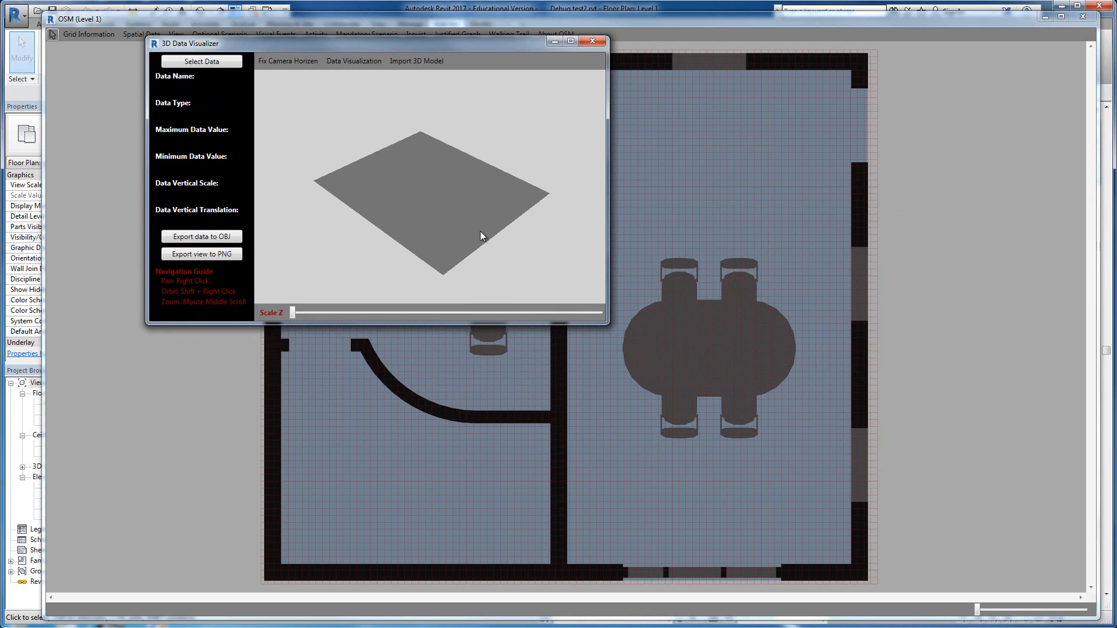
pyautogui.moveTo(606, 323); pyautogui.dragTo(943, 543)
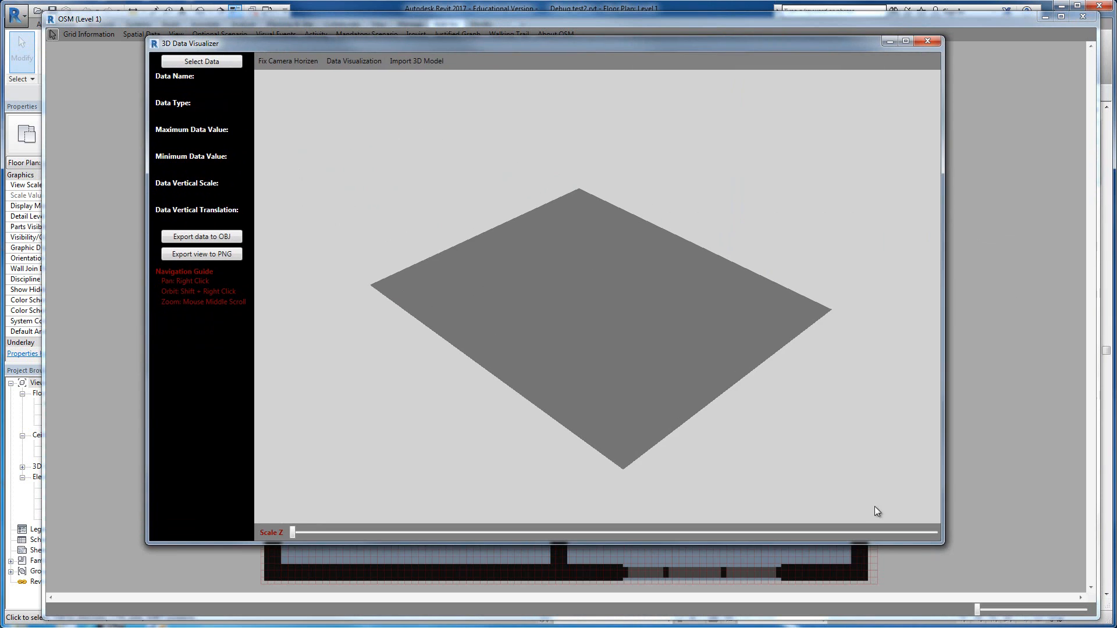
pyautogui.click(210, 62)
pyautogui.click(505, 293)
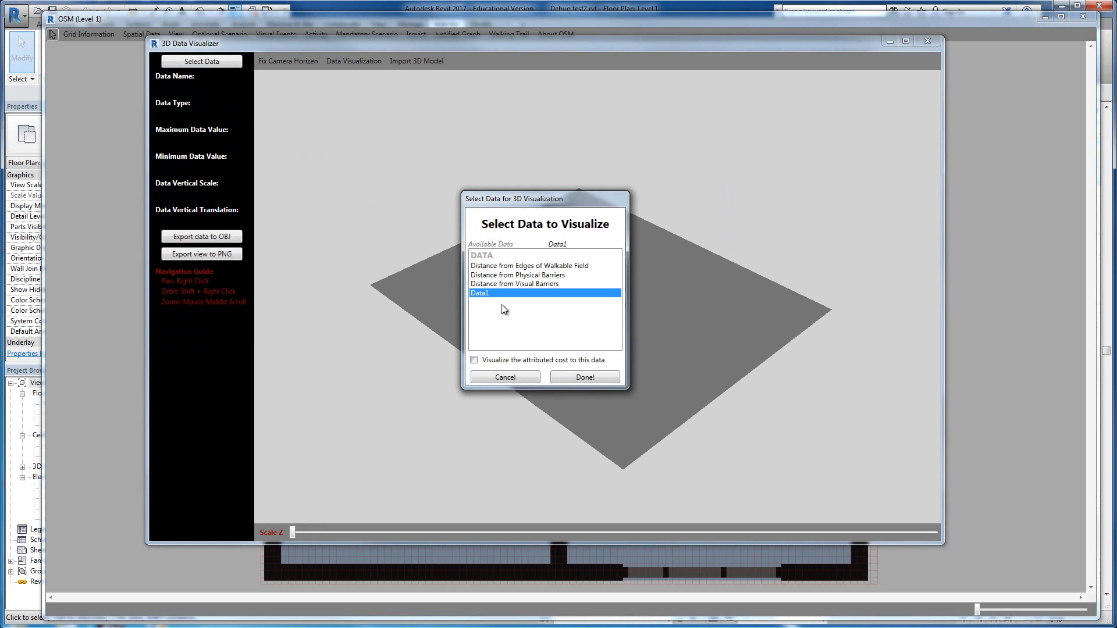
pyautogui.click(585, 378)
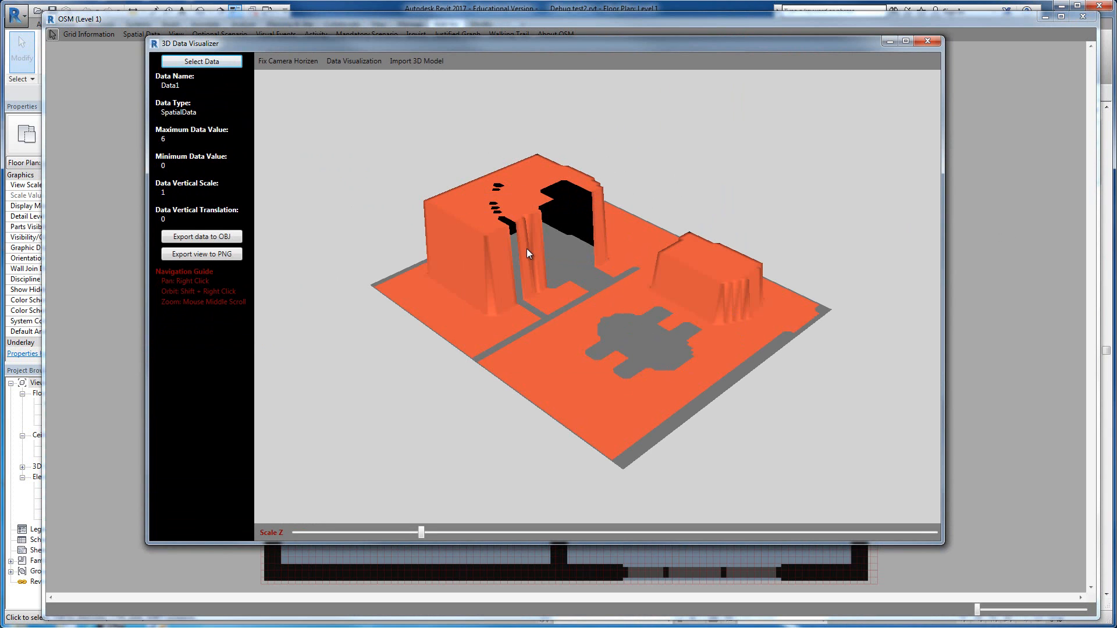
# Step: Examine the Data1 surface from different angles and close the 3D Data Visualizer
pyautogui.keyDown('shift'); pyautogui.moveTo(527, 253); pyautogui.dragTo(748, 389, button='right'); pyautogui.keyUp('shift')
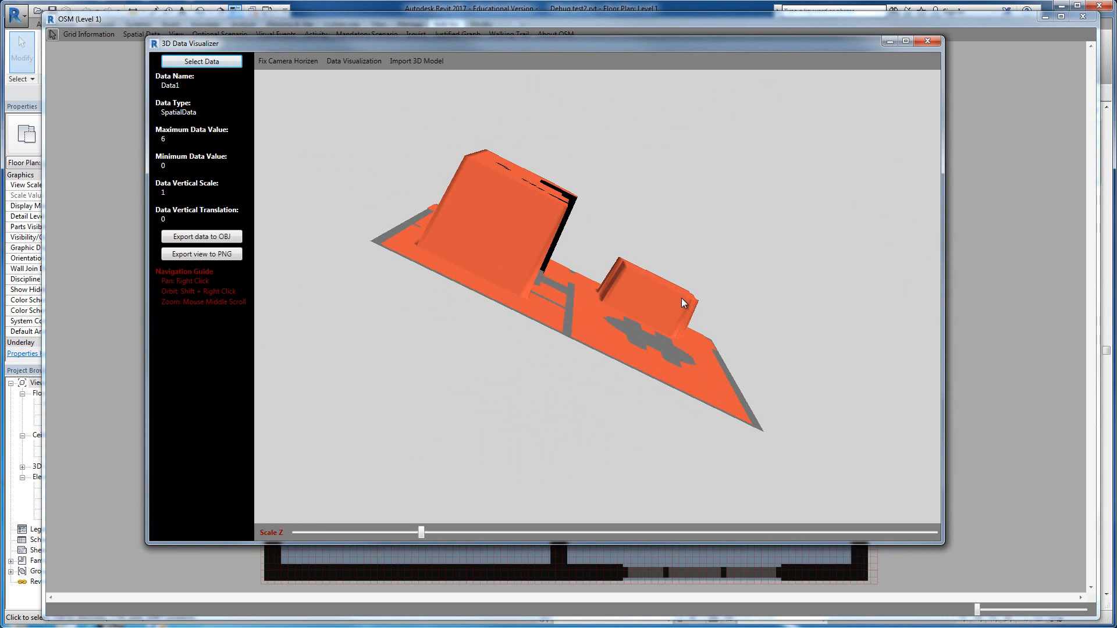
pyautogui.keyDown('shift'); pyautogui.moveTo(669, 288); pyautogui.dragTo(517, 200, button='right'); pyautogui.keyUp('shift')
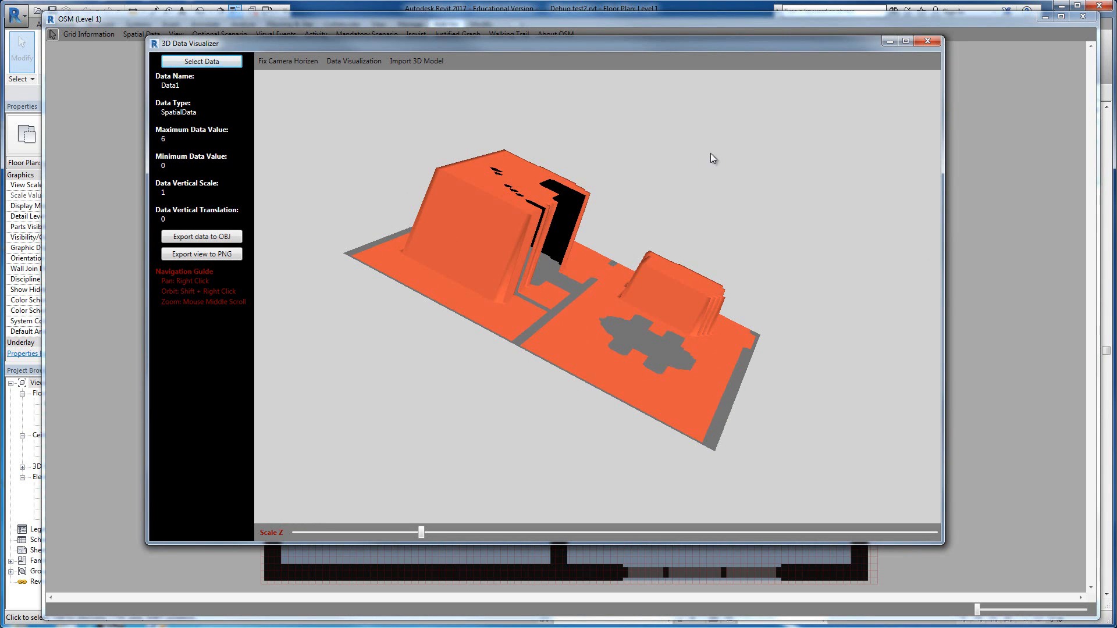
pyautogui.click(928, 42)
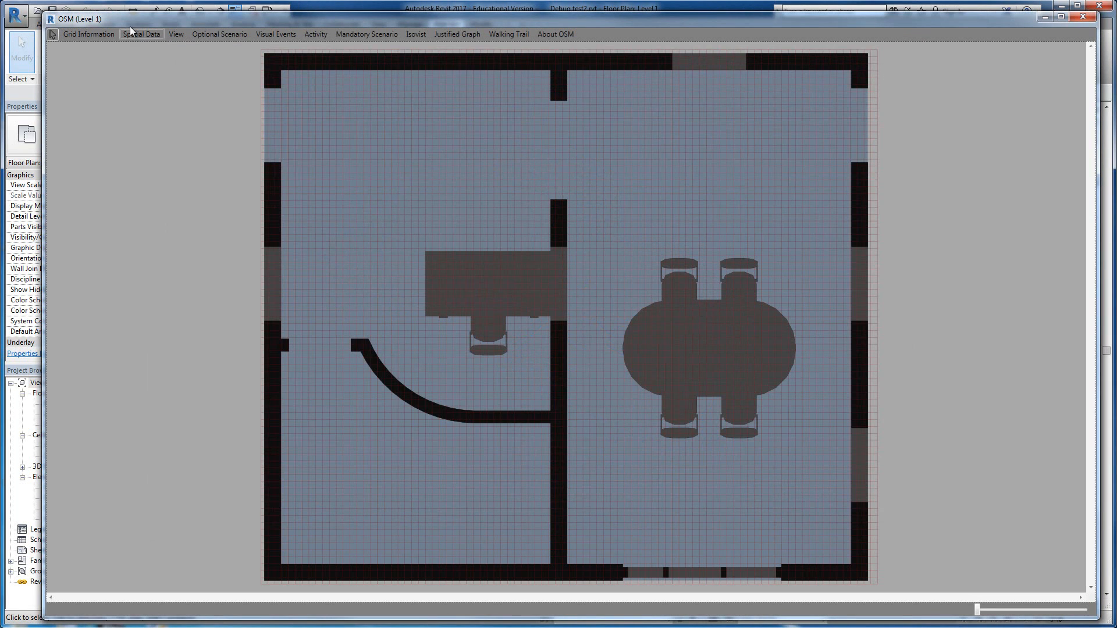
# Step: Start another polygon-method data field named Data2 that fills the space with an interpolation function
pyautogui.click(148, 34)
pyautogui.moveTo(116, 84)
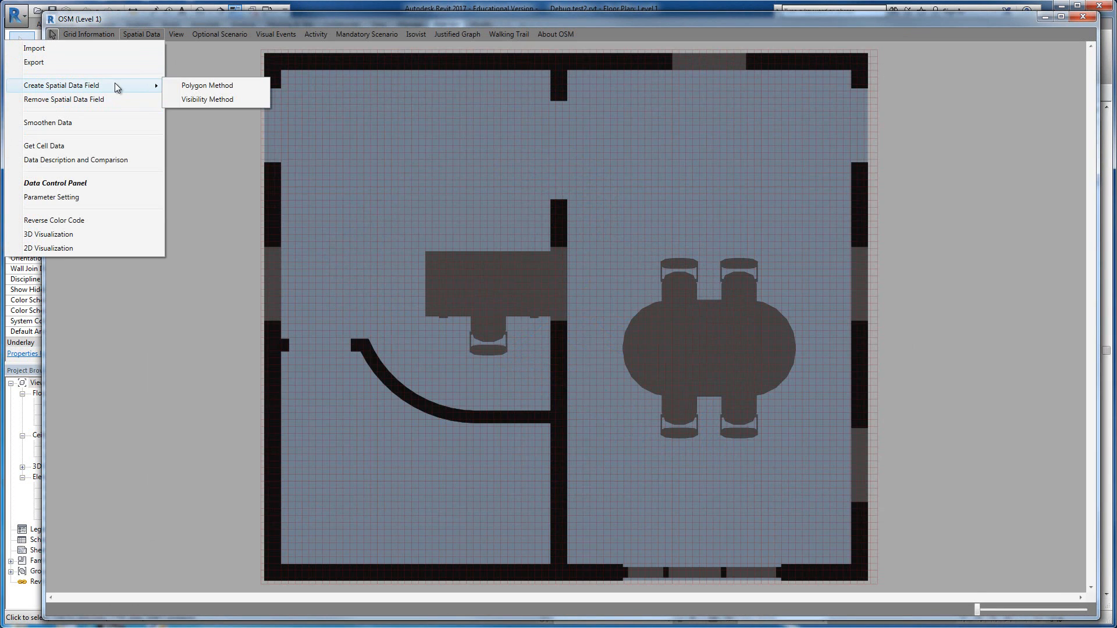
pyautogui.click(208, 87)
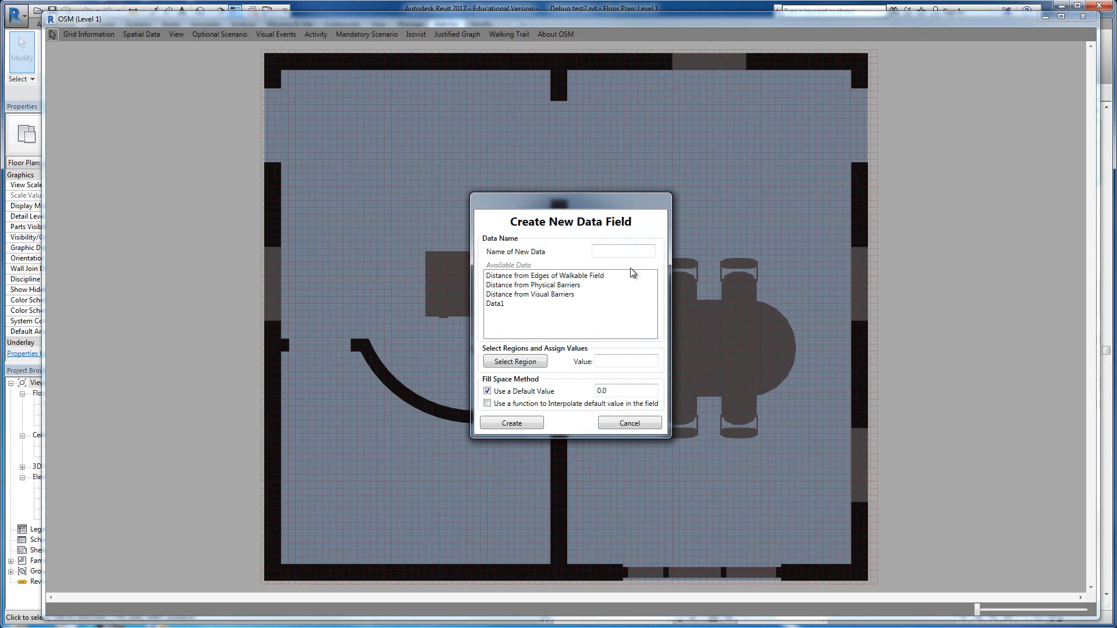
pyautogui.click(624, 253)
pyautogui.write('Data2')
pyautogui.click(489, 403)
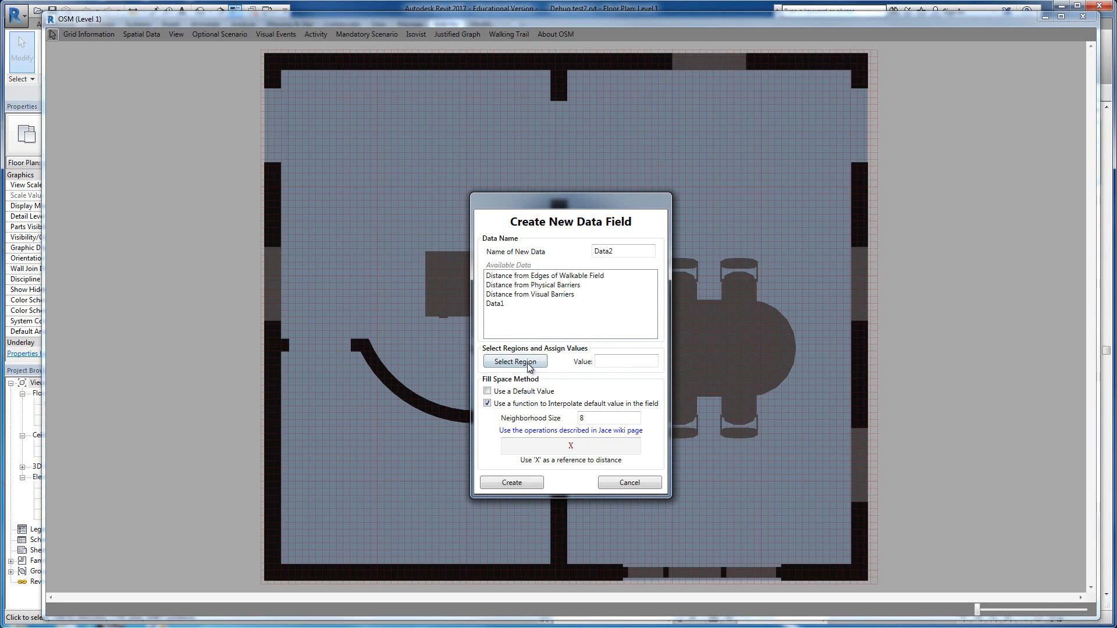
# Step: Set the region value to 0 and draw a closed four-sided region above the oval table
pyautogui.click(620, 362)
pyautogui.write('1')
pyautogui.click(533, 361)
pyautogui.click(777, 126)
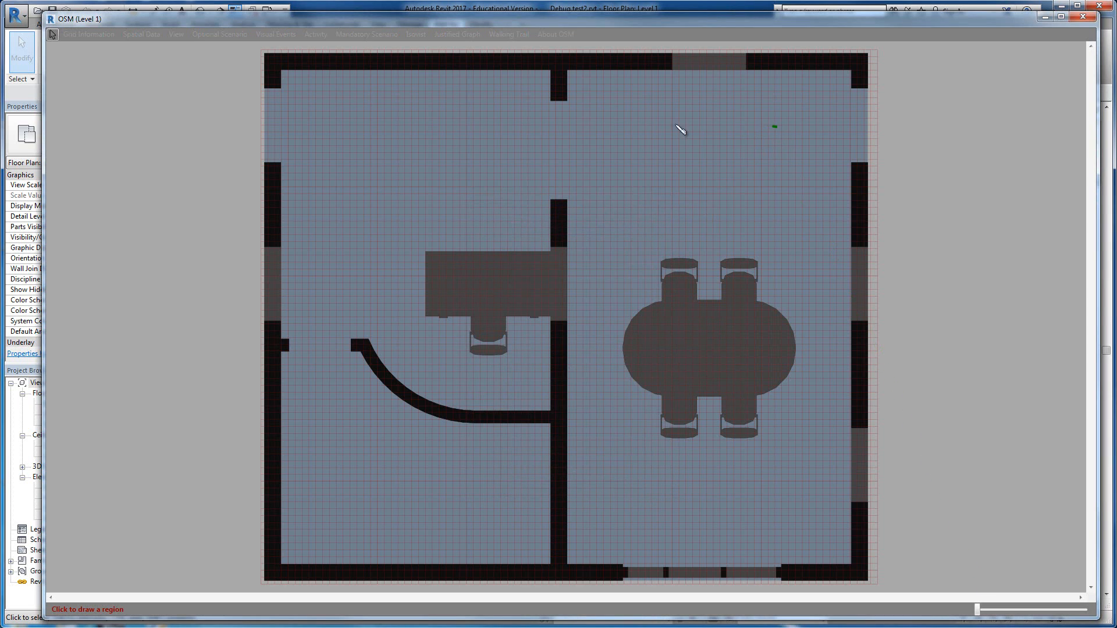
pyautogui.click(655, 123)
pyautogui.click(658, 199)
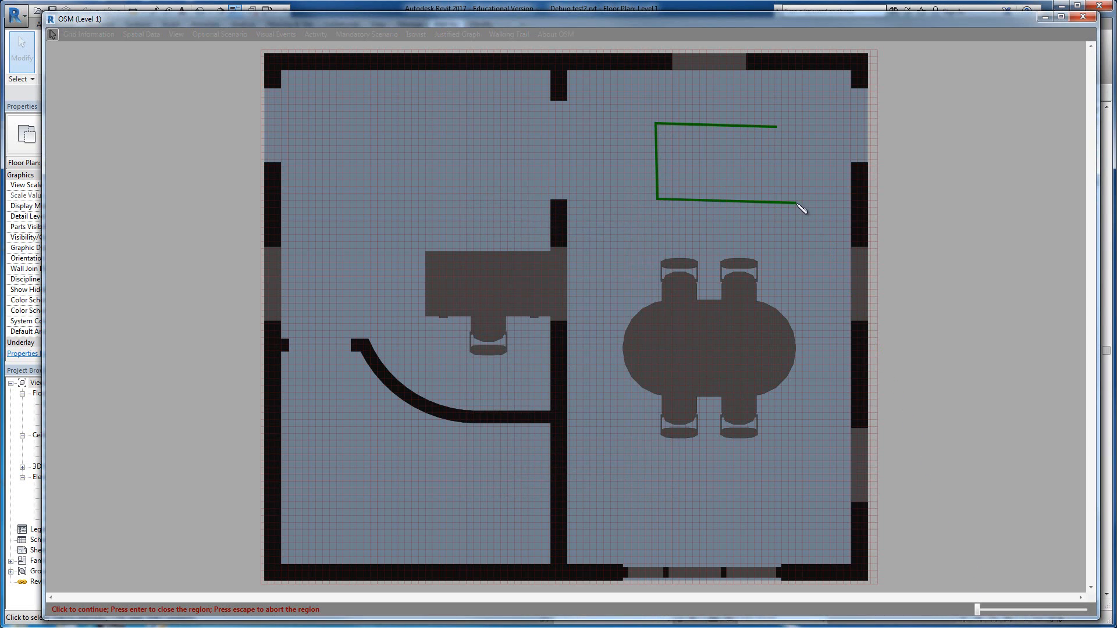
pyautogui.click(796, 203)
pyautogui.press('Return')
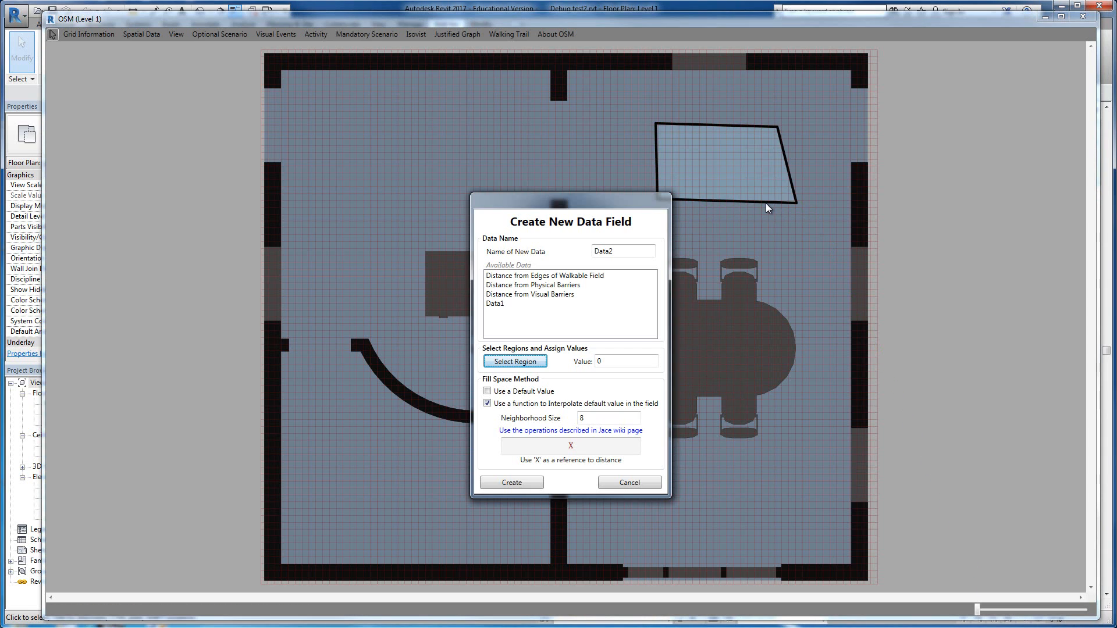
# Step: Add a second four-sided region with value 0 in the open floor area above and left of the desk
pyautogui.click(533, 362)
pyautogui.click(404, 244)
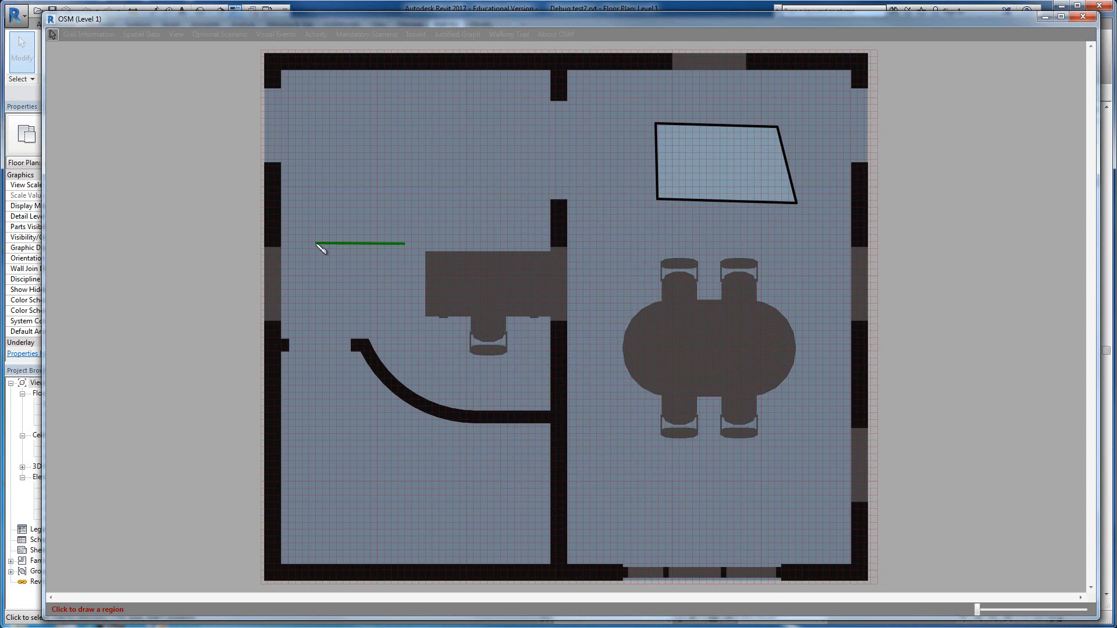
pyautogui.click(314, 243)
pyautogui.click(319, 189)
pyautogui.click(402, 184)
pyautogui.press('Return')
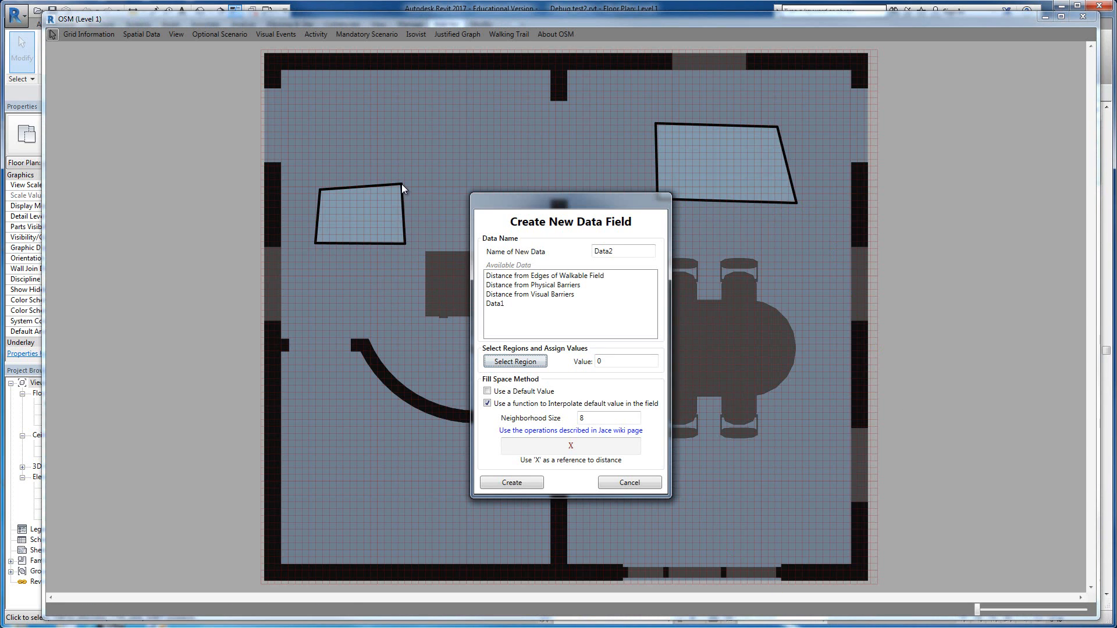
# Step: Review the neighborhood size and interpolation function settings, and consult the Neighborhood4.png diagram in Windows Photo Viewer
pyautogui.click(590, 419)
pyautogui.click(583, 447)
pyautogui.doubleClick(583, 446)
pyautogui.moveTo(603, 204); pyautogui.dragTo(877, 202)
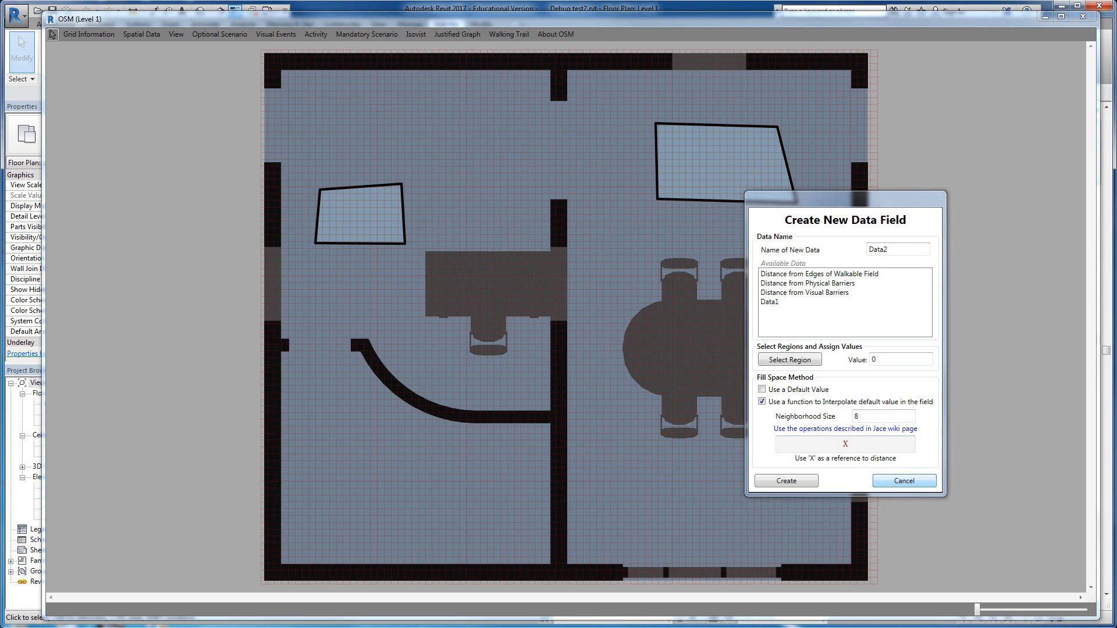
pyautogui.click(768, 627)
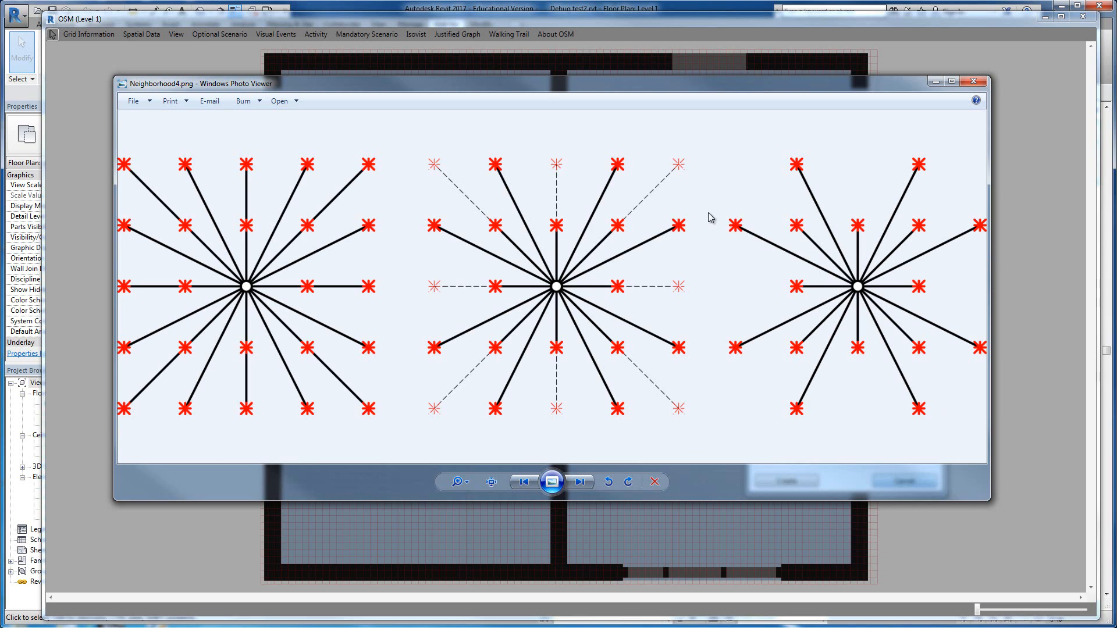
pyautogui.click(935, 81)
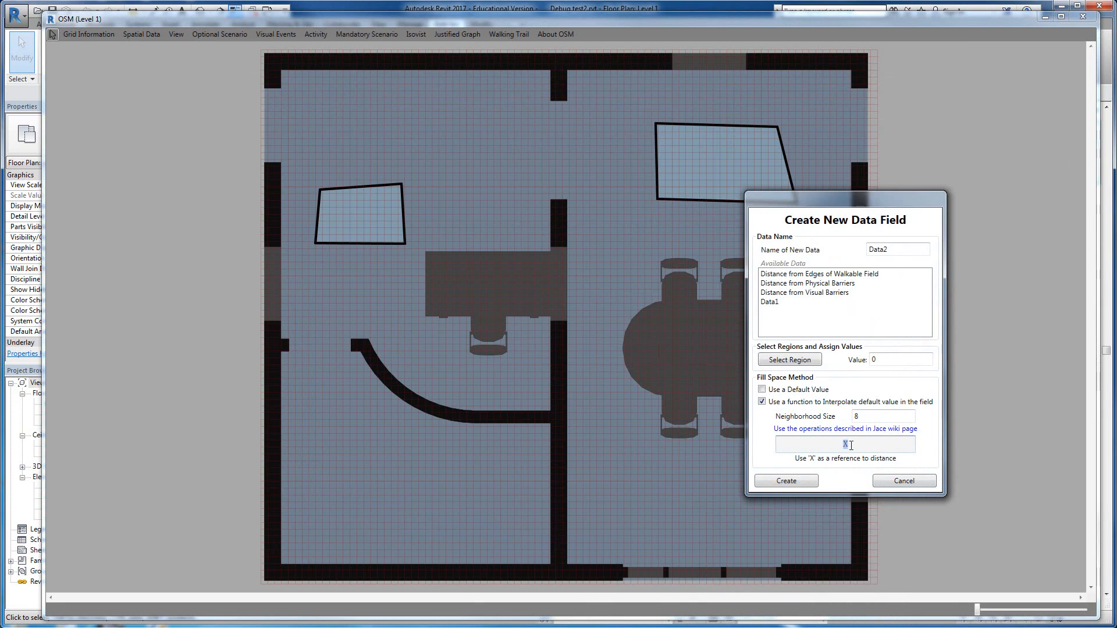
# Step: Create the Data2 field with neighborhood size 8 and X as the interpolation function
pyautogui.doubleClick(881, 419)
pyautogui.doubleClick(846, 445)
pyautogui.click(778, 481)
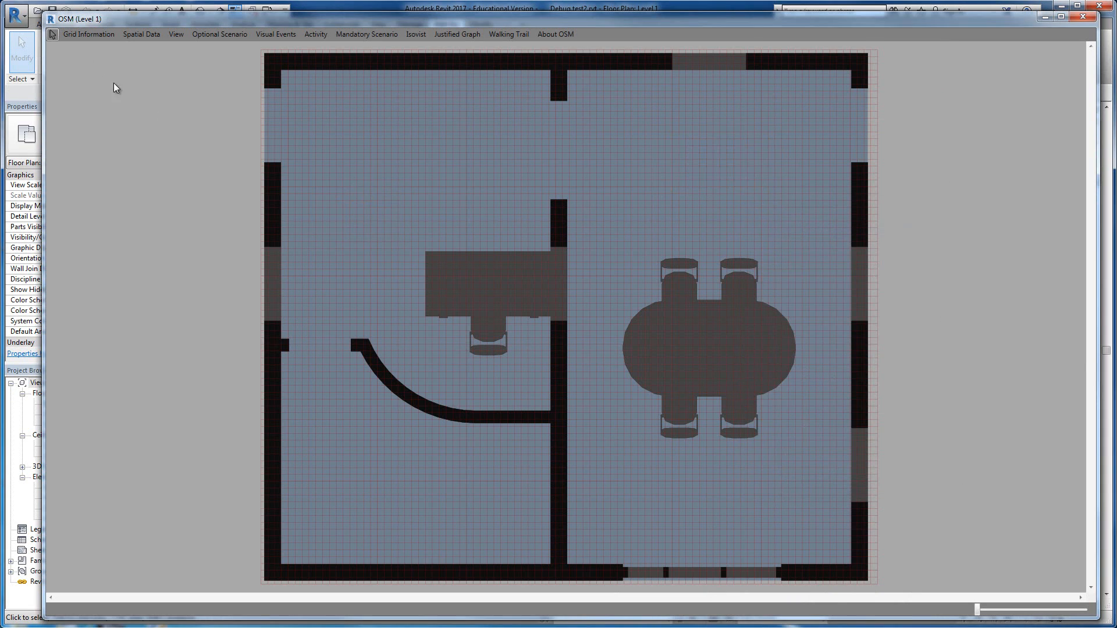
# Step: Open the 3D visualization and display the Data2 field
pyautogui.click(149, 34)
pyautogui.click(121, 234)
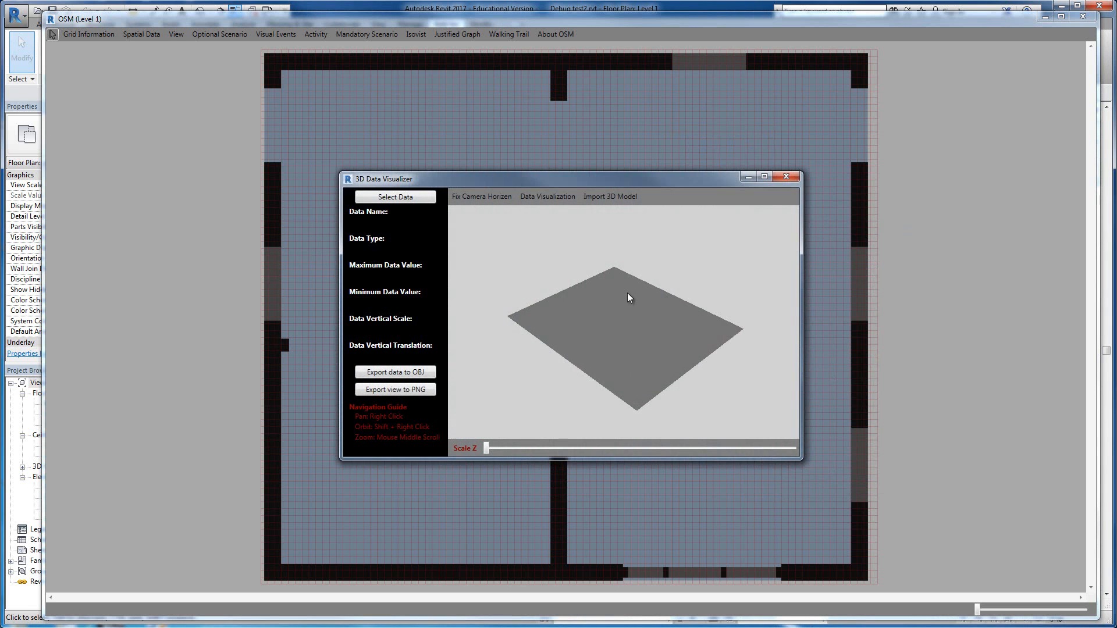
pyautogui.click(421, 198)
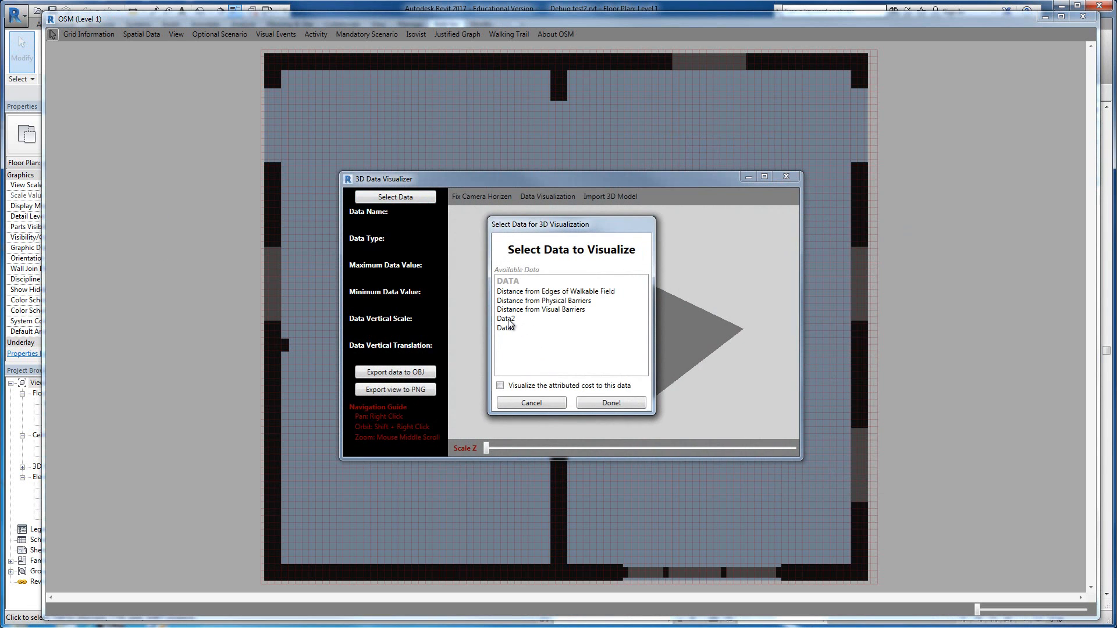
pyautogui.click(506, 318)
pyautogui.click(605, 403)
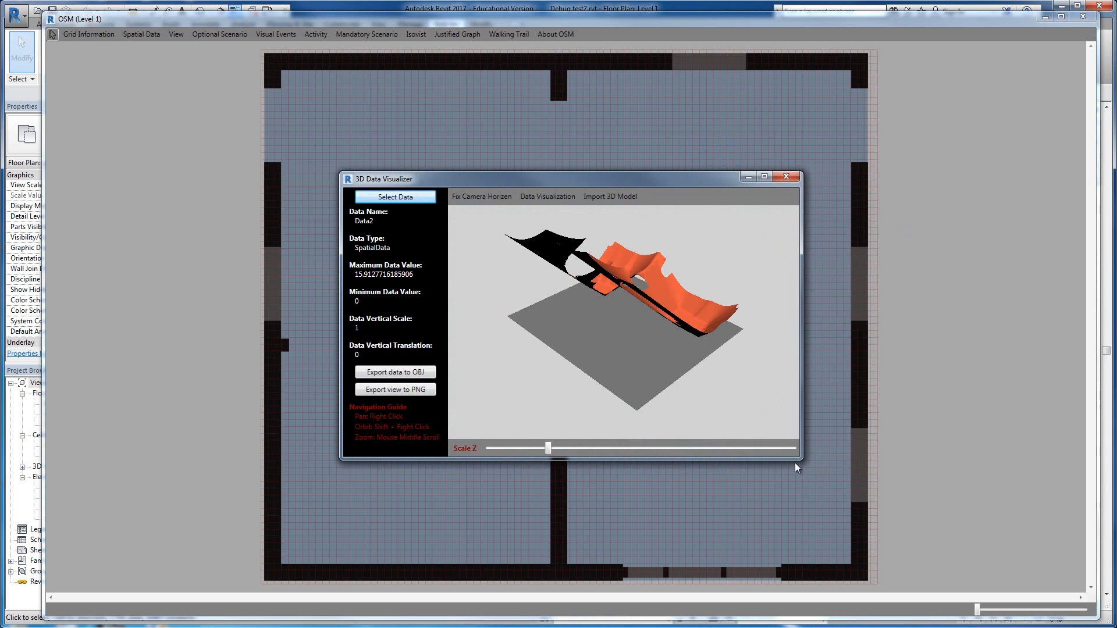
# Step: Enlarge the 3D visualizer window and show contours with 20 levels on the Data2 surface
pyautogui.moveTo(800, 461); pyautogui.dragTo(1035, 560)
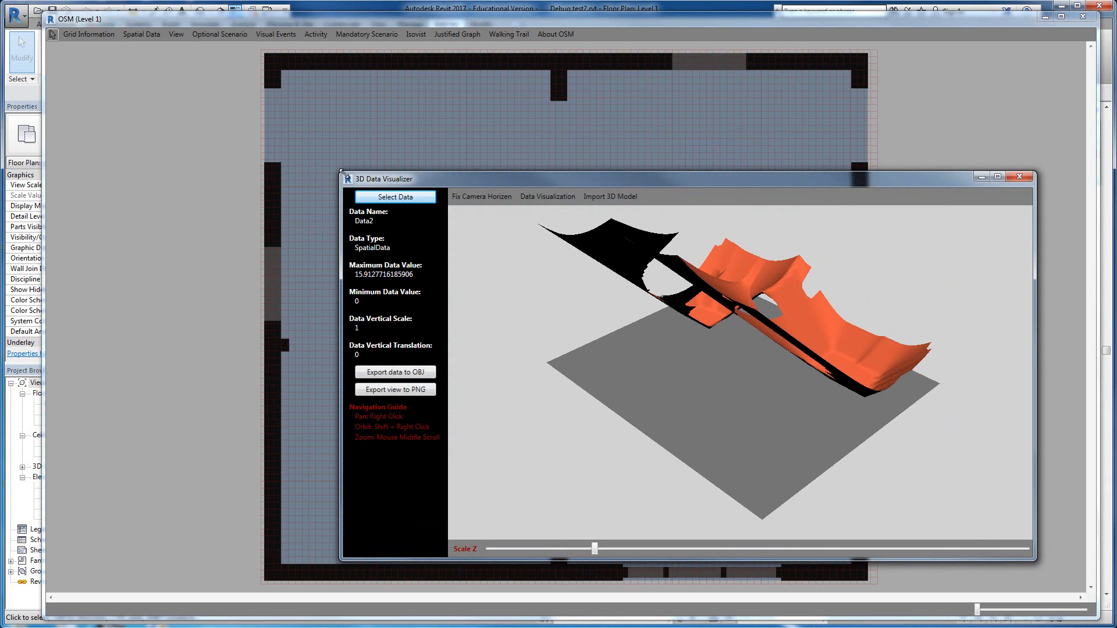
pyautogui.moveTo(337, 176); pyautogui.dragTo(81, 27)
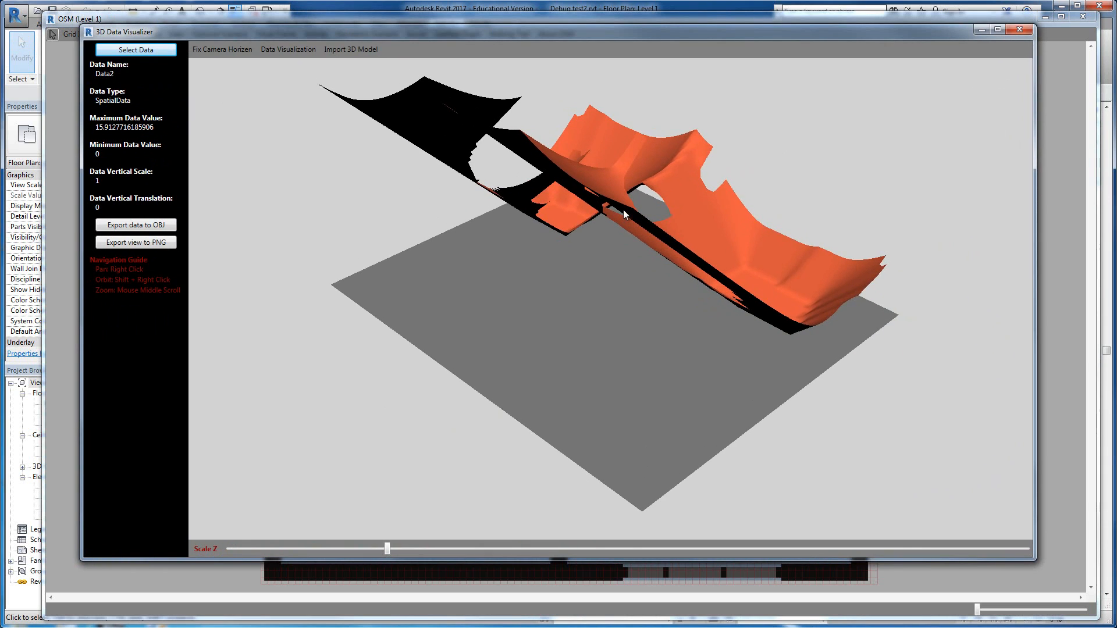
pyautogui.click(284, 49)
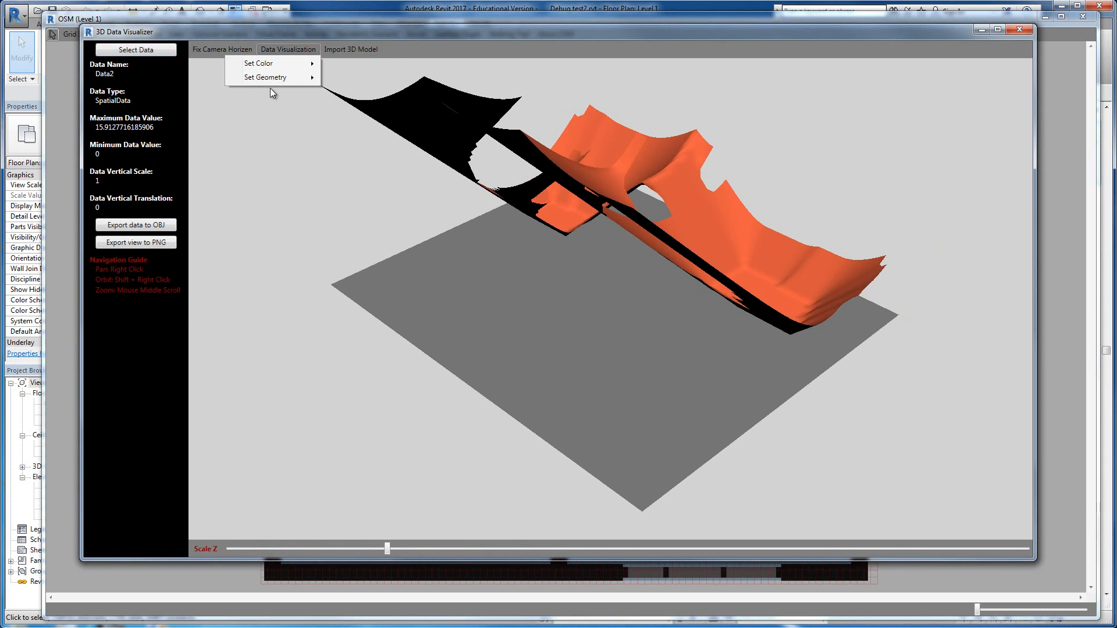
pyautogui.moveTo(274, 78)
pyautogui.moveTo(183, 77)
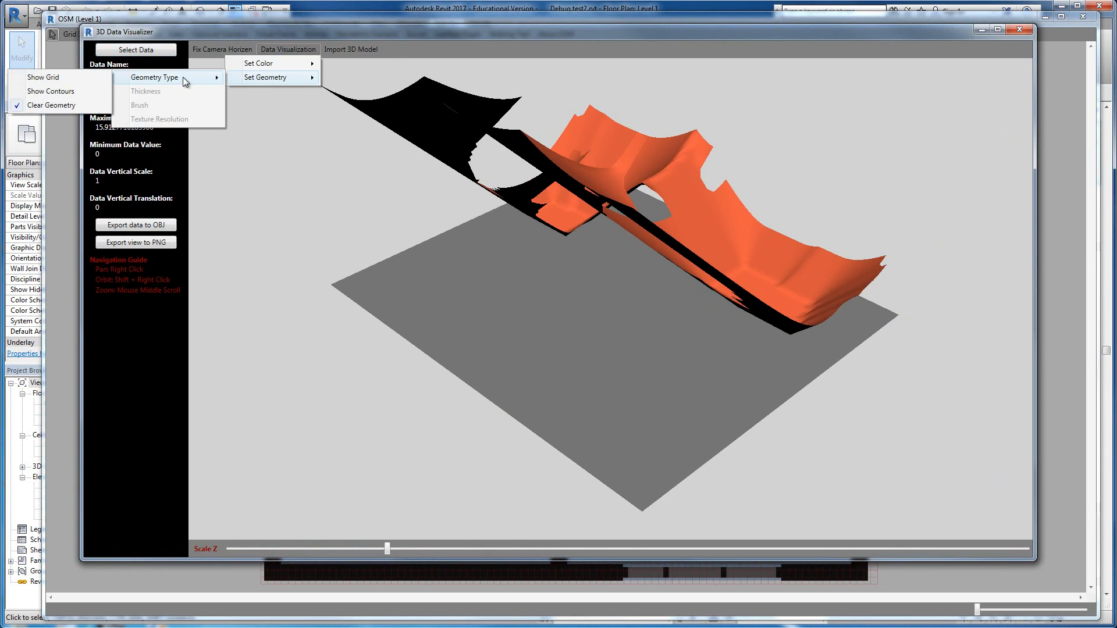
pyautogui.click(72, 92)
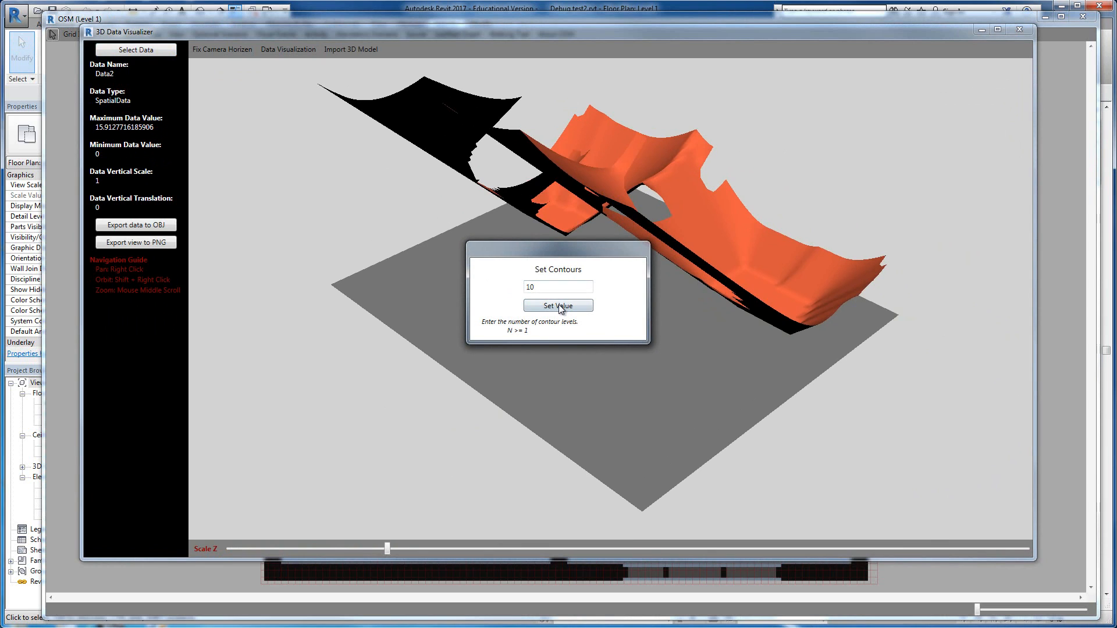
pyautogui.doubleClick(525, 287)
pyautogui.write('20')
pyautogui.press('Return')
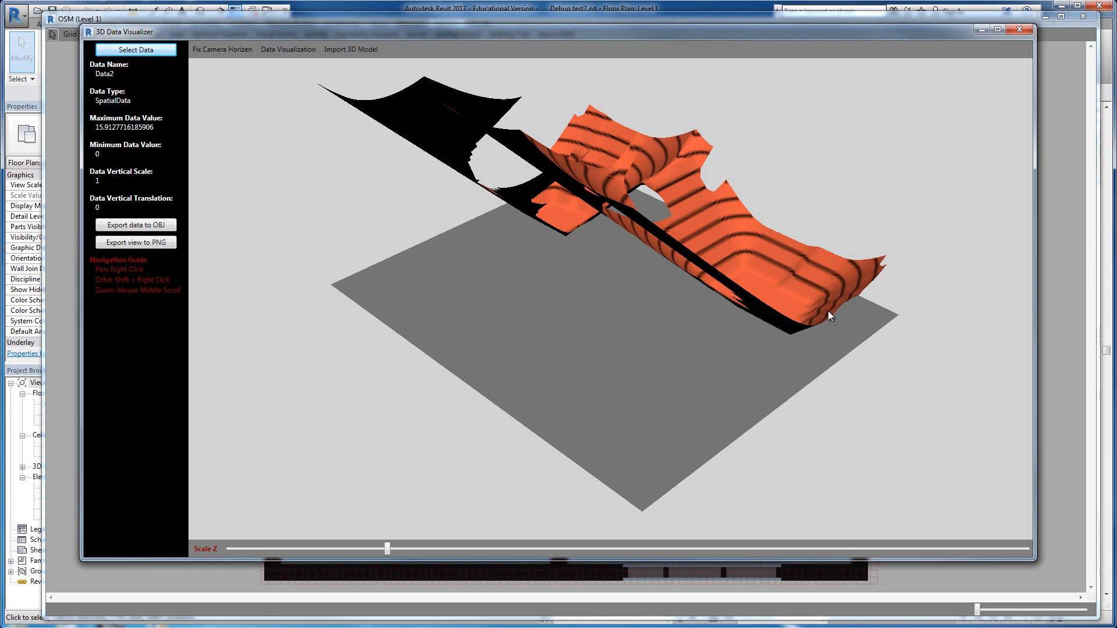
# Step: Fix the camera horizon and examine the contoured Data2 surface from several angles and up close
pyautogui.keyDown('shift'); pyautogui.moveTo(828, 311); pyautogui.dragTo(700, 263, button='right'); pyautogui.keyUp('shift')
pyautogui.click(282, 51)
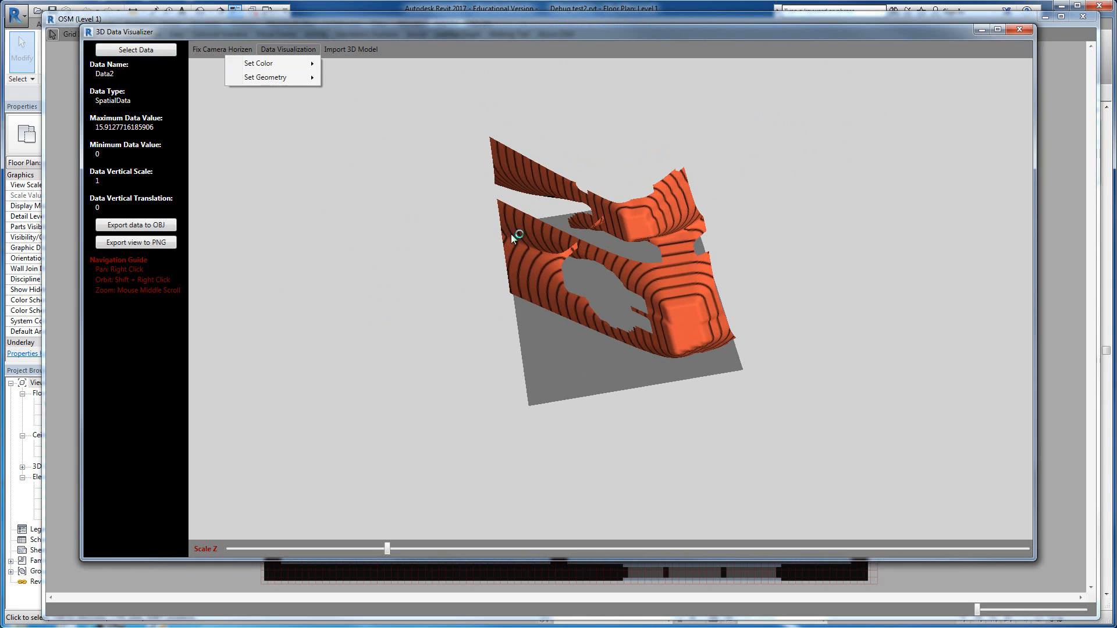
pyautogui.click(214, 51)
pyautogui.keyDown('shift'); pyautogui.moveTo(627, 351); pyautogui.dragTo(488, 306, button='right'); pyautogui.keyUp('shift')
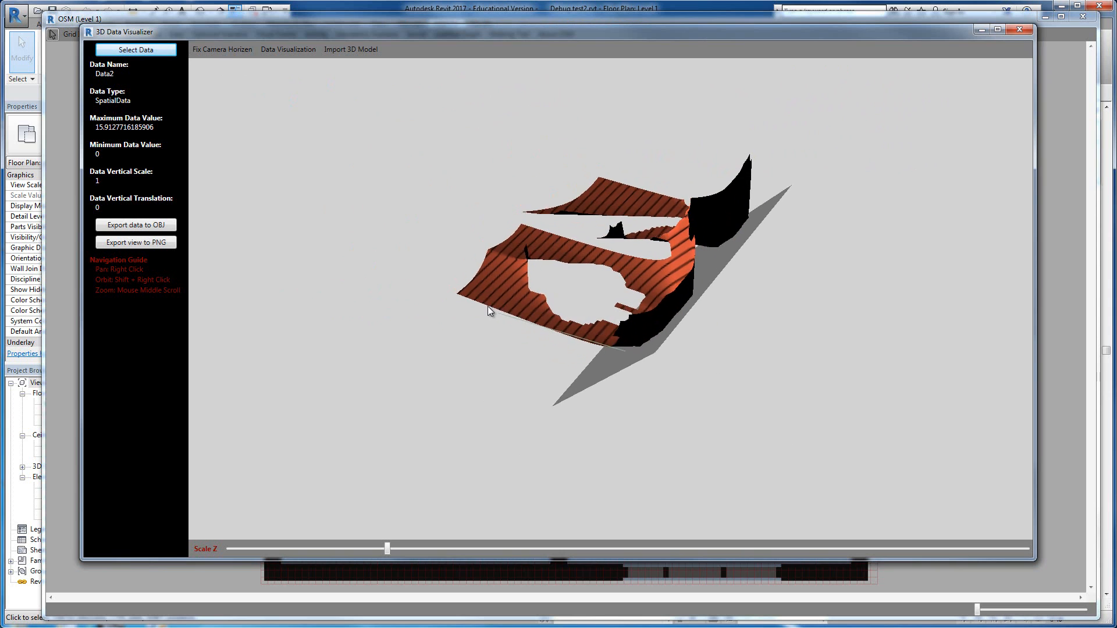
pyautogui.click(233, 49)
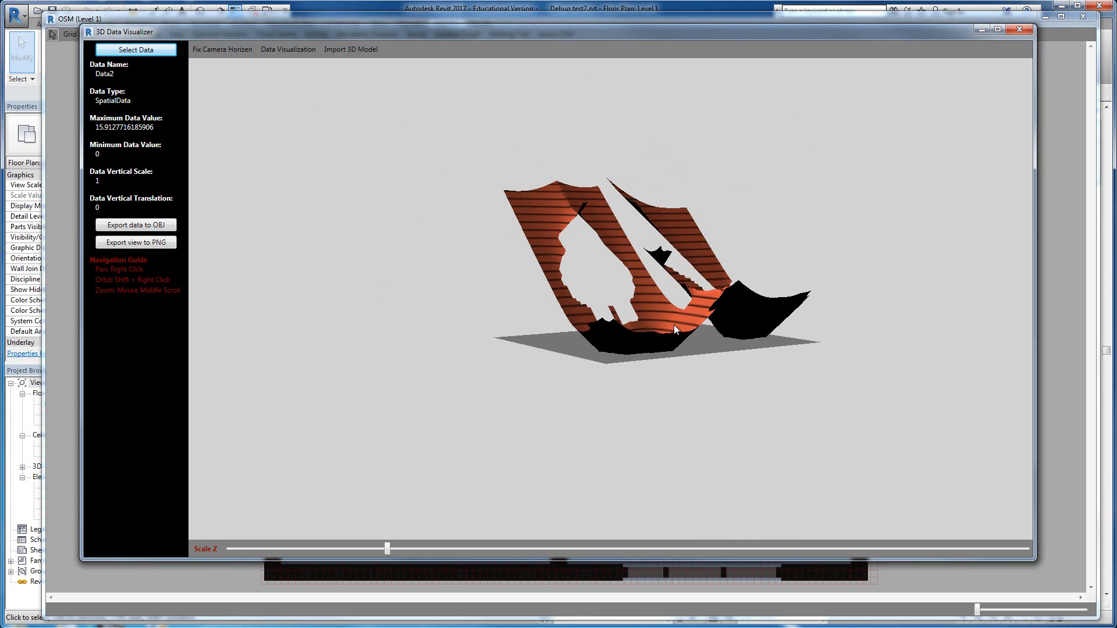
pyautogui.keyDown('shift'); pyautogui.moveTo(674, 324); pyautogui.dragTo(689, 376, button='right'); pyautogui.keyUp('shift')
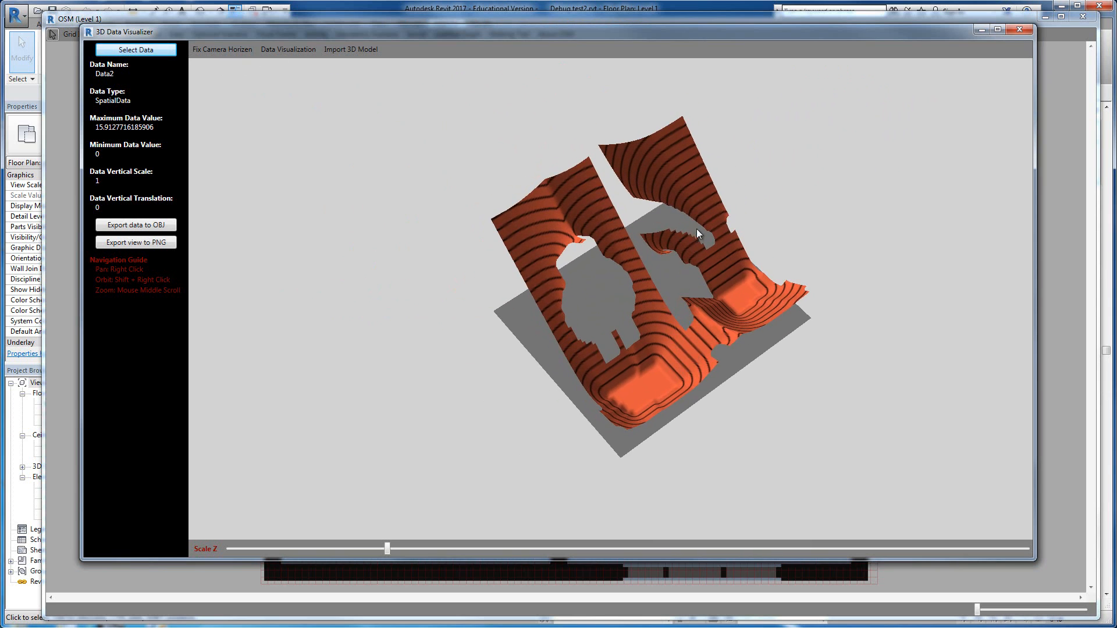
pyautogui.scroll(3, 714, 195)
pyautogui.scroll(2, 727, 214)
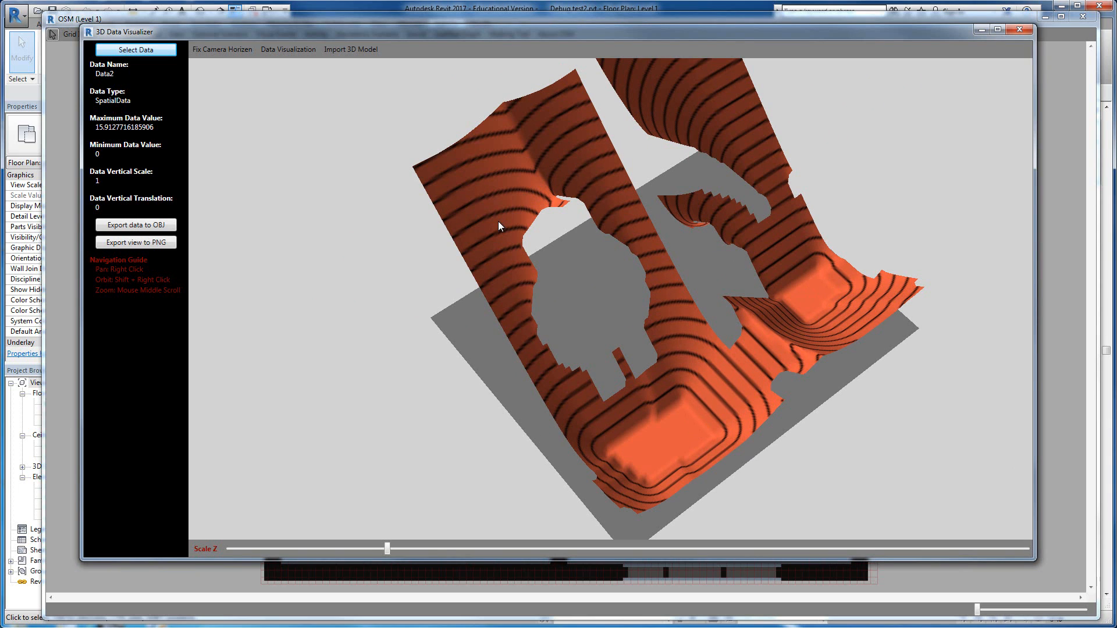
# Step: Raise the texture resolution of the contour geometry so the contour lines are drawn more sharply
pyautogui.click(285, 49)
pyautogui.moveTo(268, 78)
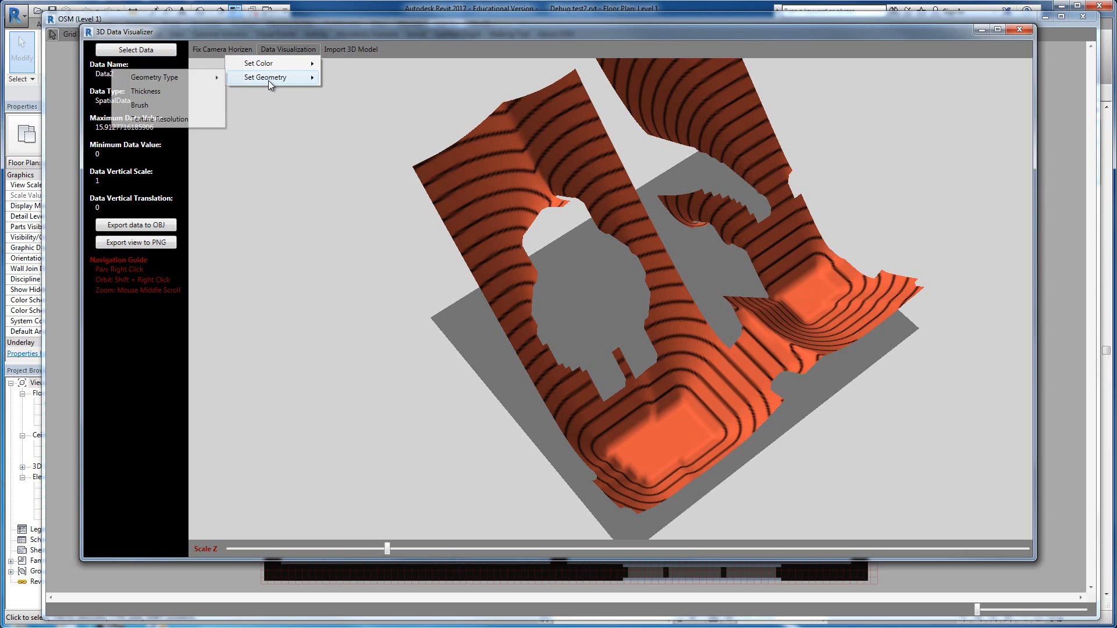
pyautogui.click(162, 120)
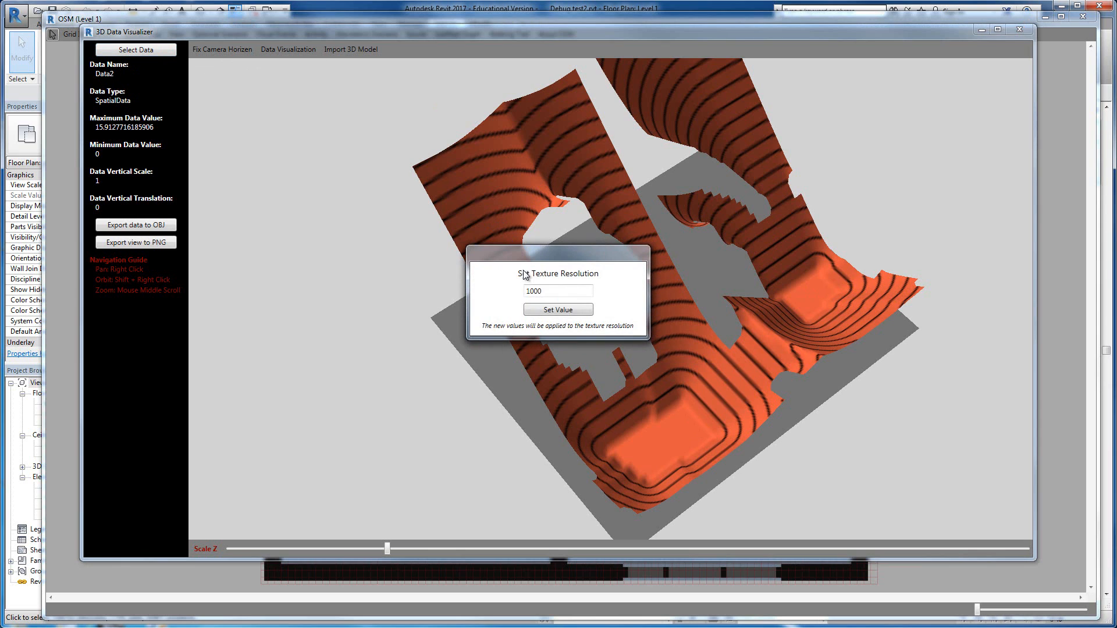
pyautogui.click(567, 294)
pyautogui.click(559, 309)
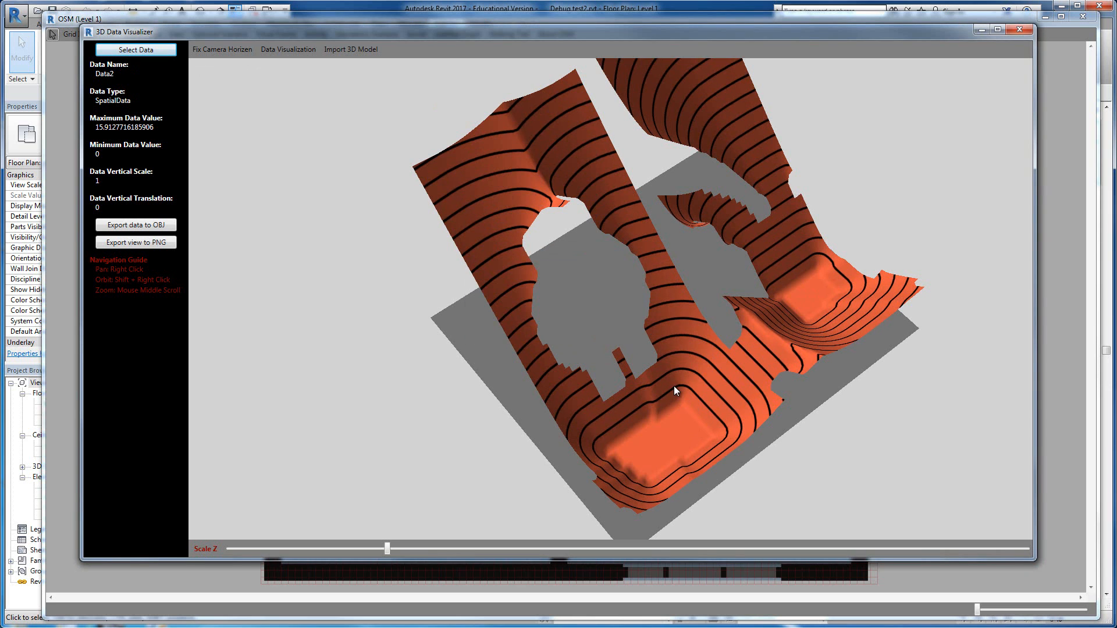
# Step: Inspect the Data2 surface from several angles, reduce its vertical scale to about 0.37, and close the 3D visualizer
pyautogui.keyDown('shift'); pyautogui.moveTo(674, 386); pyautogui.dragTo(546, 171, button='right'); pyautogui.keyUp('shift')
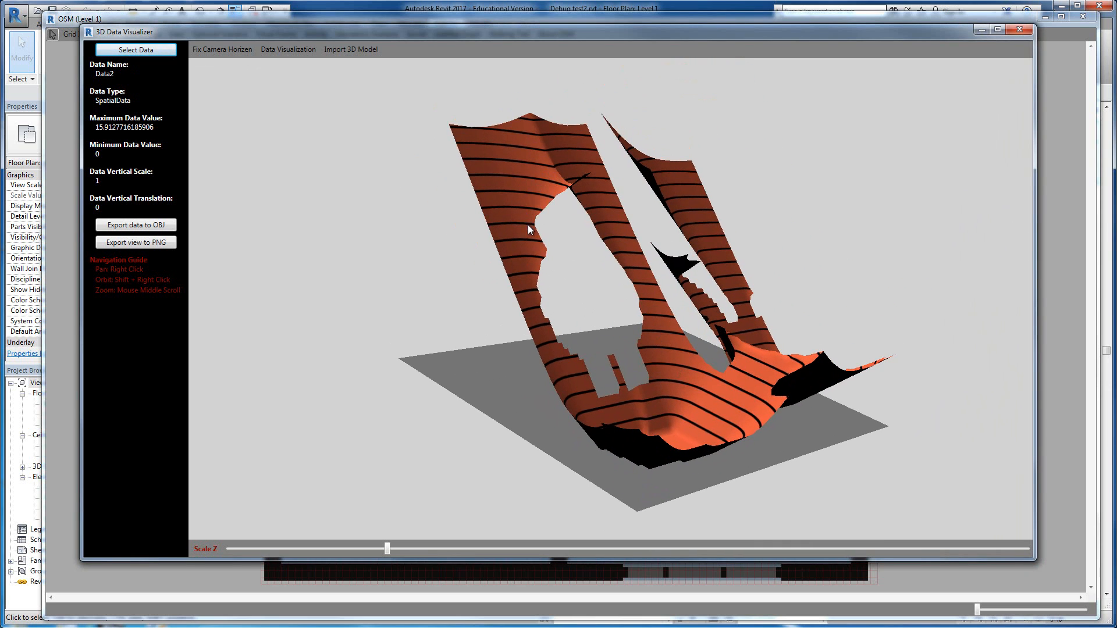
pyautogui.keyDown('shift'); pyautogui.moveTo(529, 226); pyautogui.dragTo(657, 233, button='right'); pyautogui.keyUp('shift')
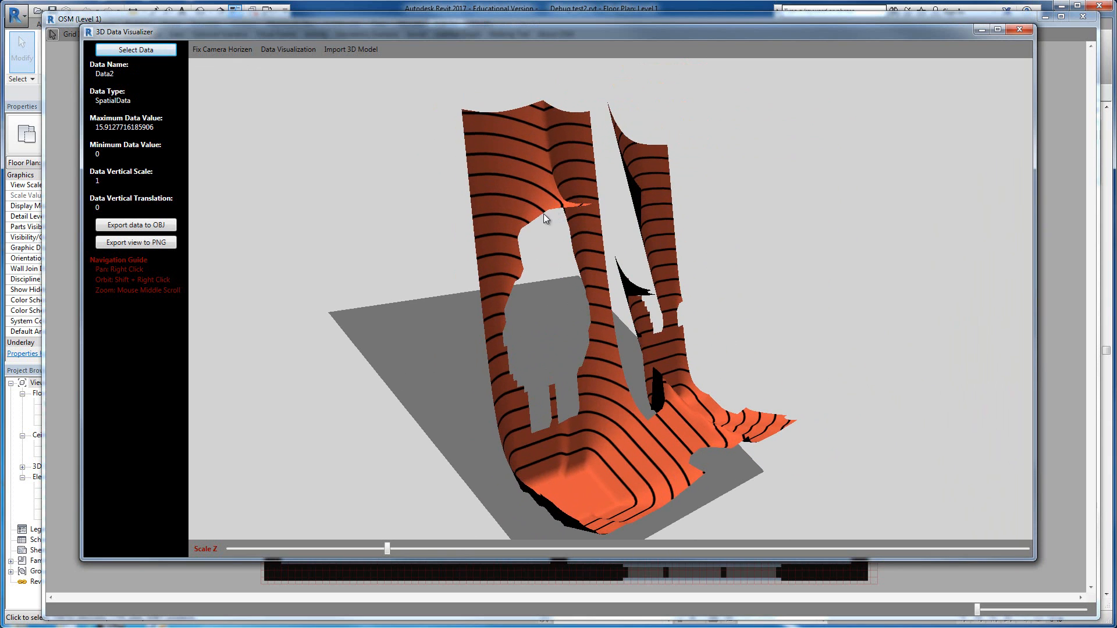
pyautogui.keyDown('shift'); pyautogui.moveTo(543, 214); pyautogui.dragTo(579, 434, button='right'); pyautogui.keyUp('shift')
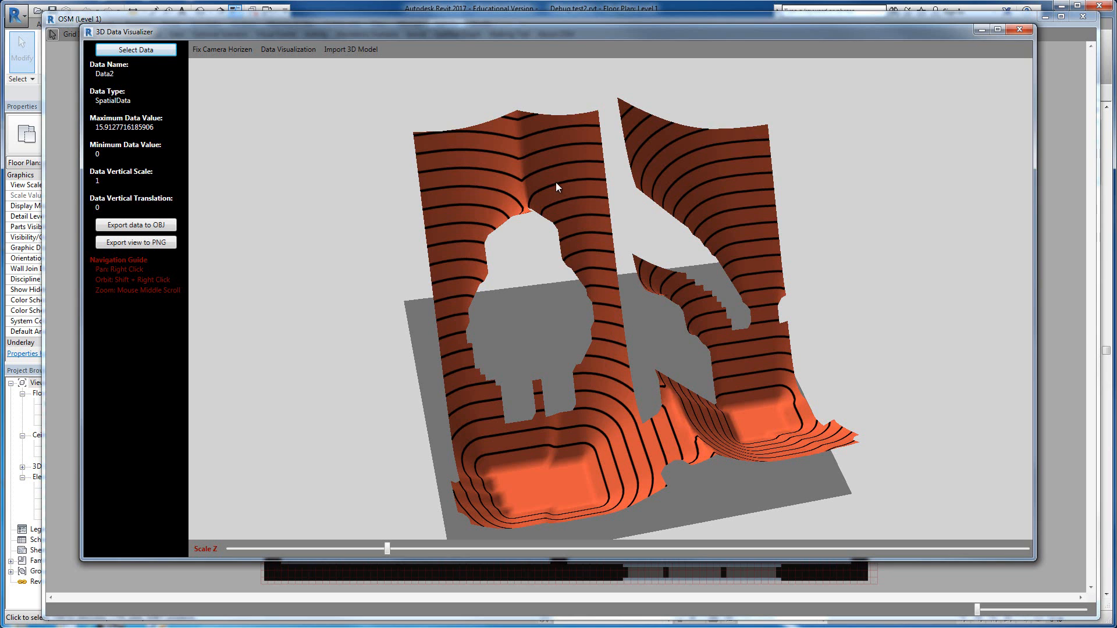
pyautogui.keyDown('shift'); pyautogui.moveTo(532, 221); pyautogui.dragTo(401, 515, button='right'); pyautogui.keyUp('shift')
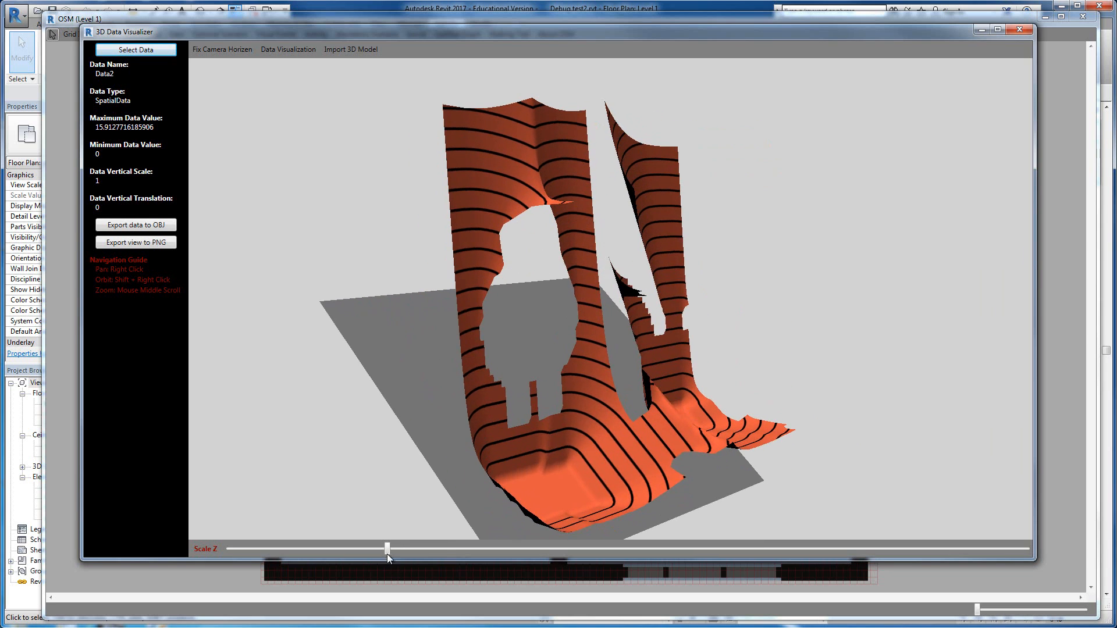
pyautogui.moveTo(387, 549); pyautogui.dragTo(287, 547)
pyautogui.keyDown('shift'); pyautogui.moveTo(348, 518); pyautogui.dragTo(603, 340, button='right'); pyautogui.keyUp('shift')
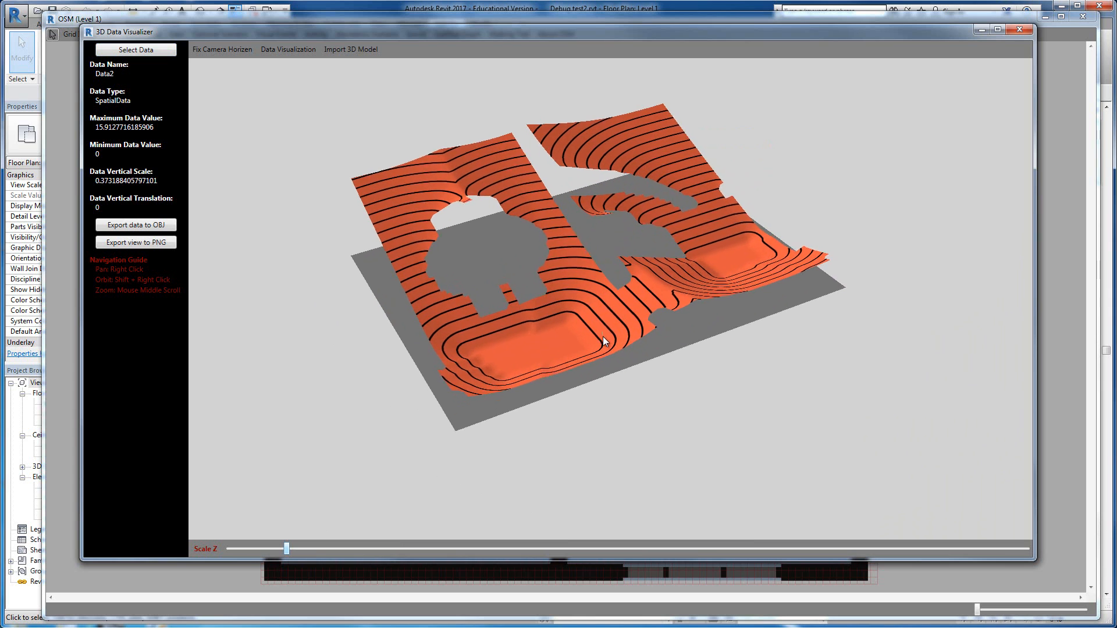
pyautogui.click(1021, 30)
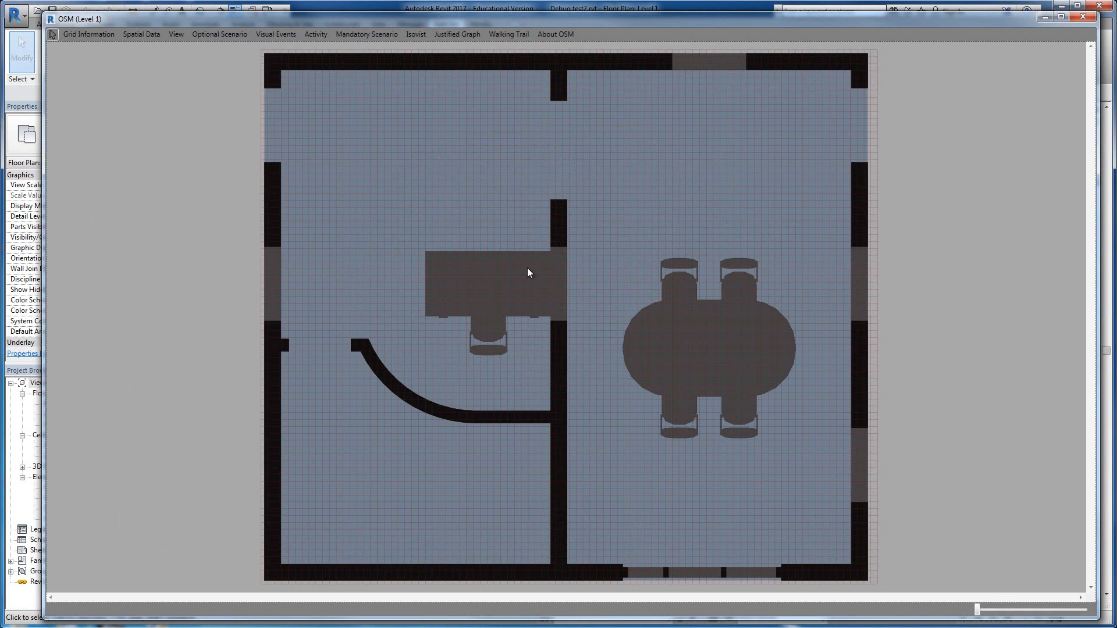
# Step: Start creating another spatial data field with the polygon method and name it Data3
pyautogui.click(149, 36)
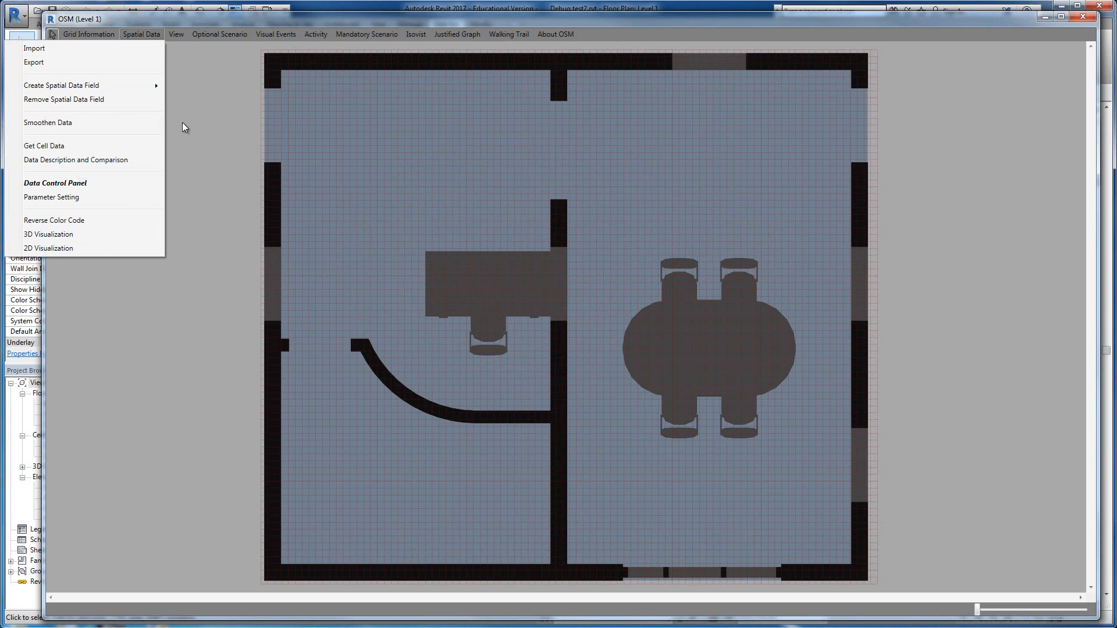
pyautogui.moveTo(112, 85)
pyautogui.click(243, 86)
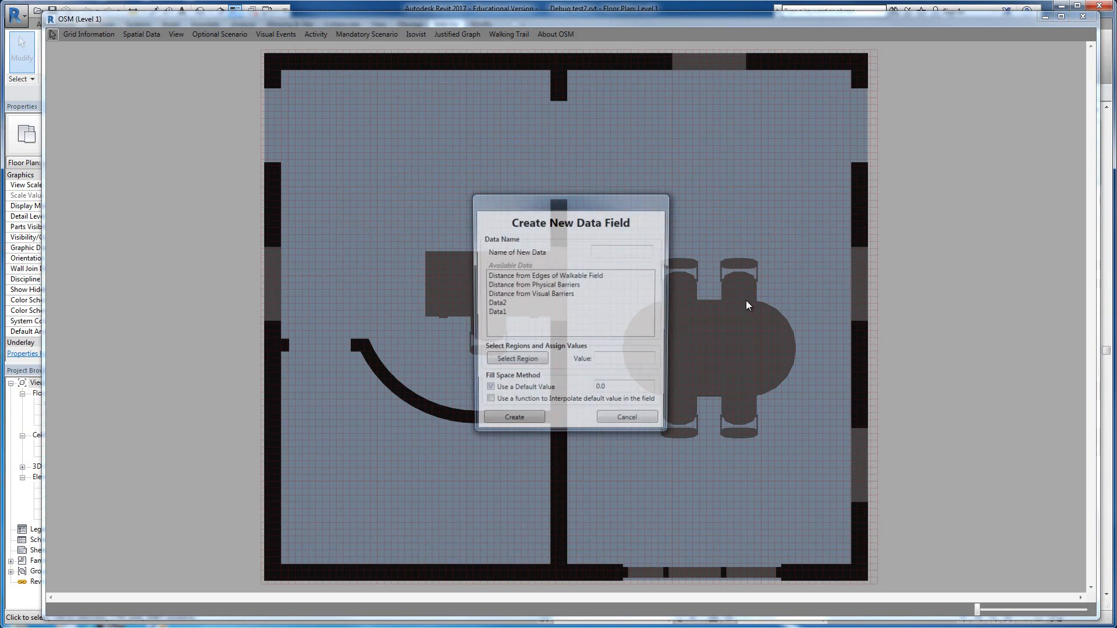
pyautogui.click(627, 361)
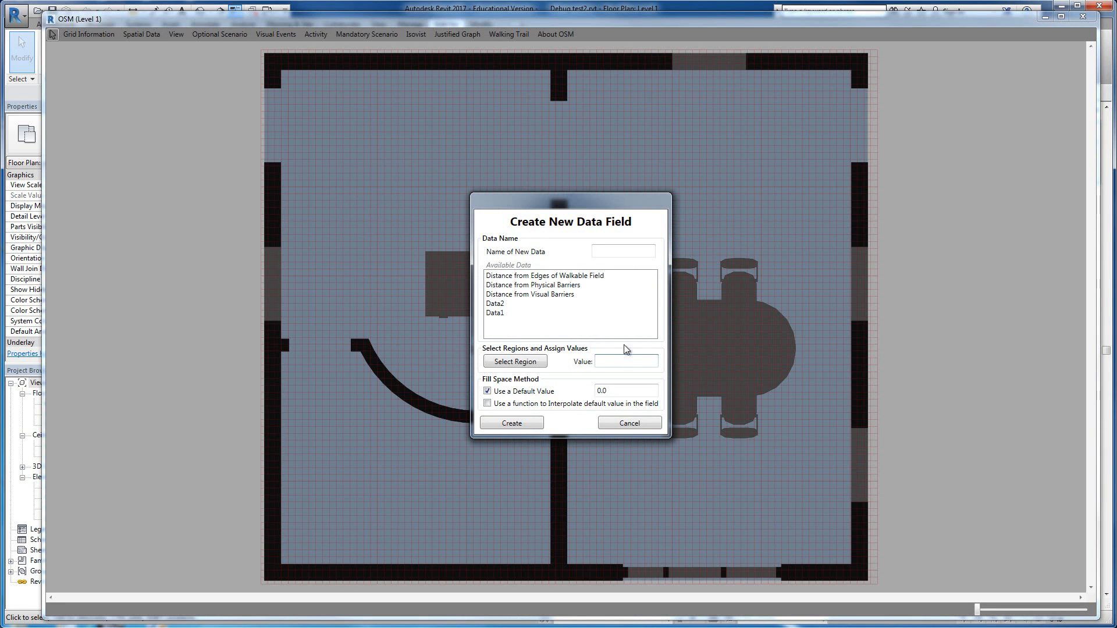
pyautogui.click(613, 253)
pyautogui.write('Data3')
# Step: Add a four-sided region with value 0 in the open floor area above the oval table
pyautogui.click(620, 360)
pyautogui.write('0')
pyautogui.click(544, 361)
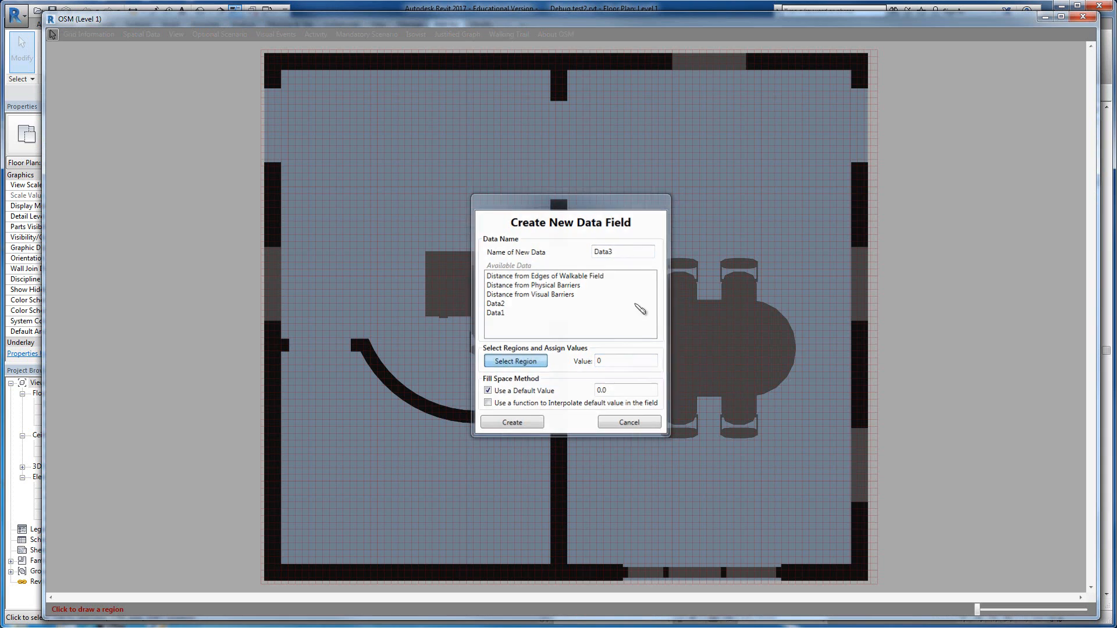
pyautogui.click(783, 126)
pyautogui.click(643, 124)
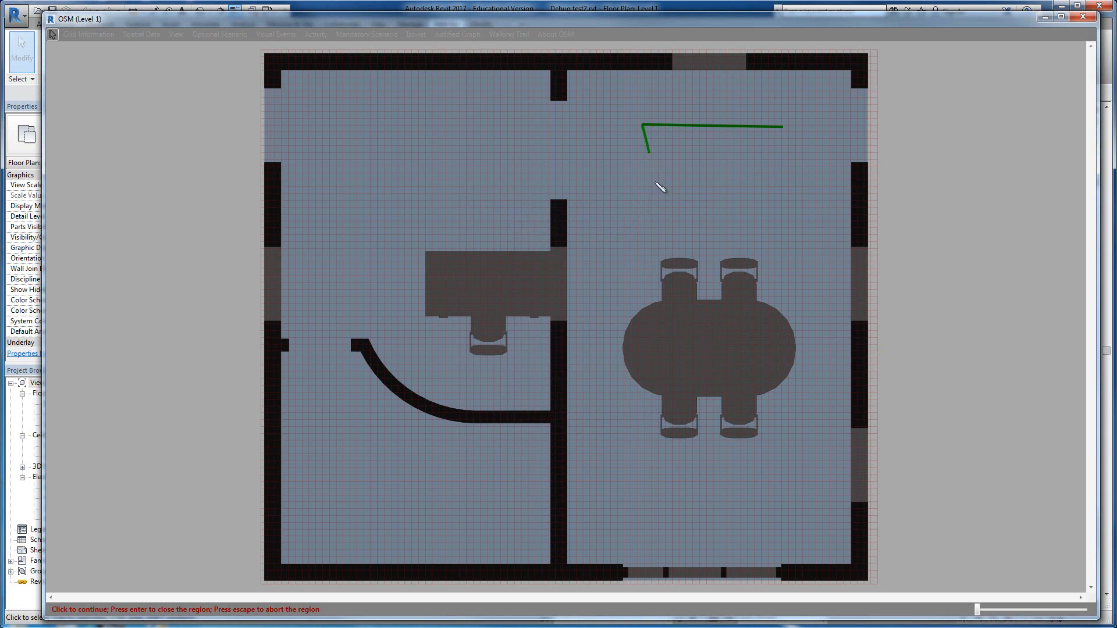
pyautogui.click(647, 202)
pyautogui.click(792, 196)
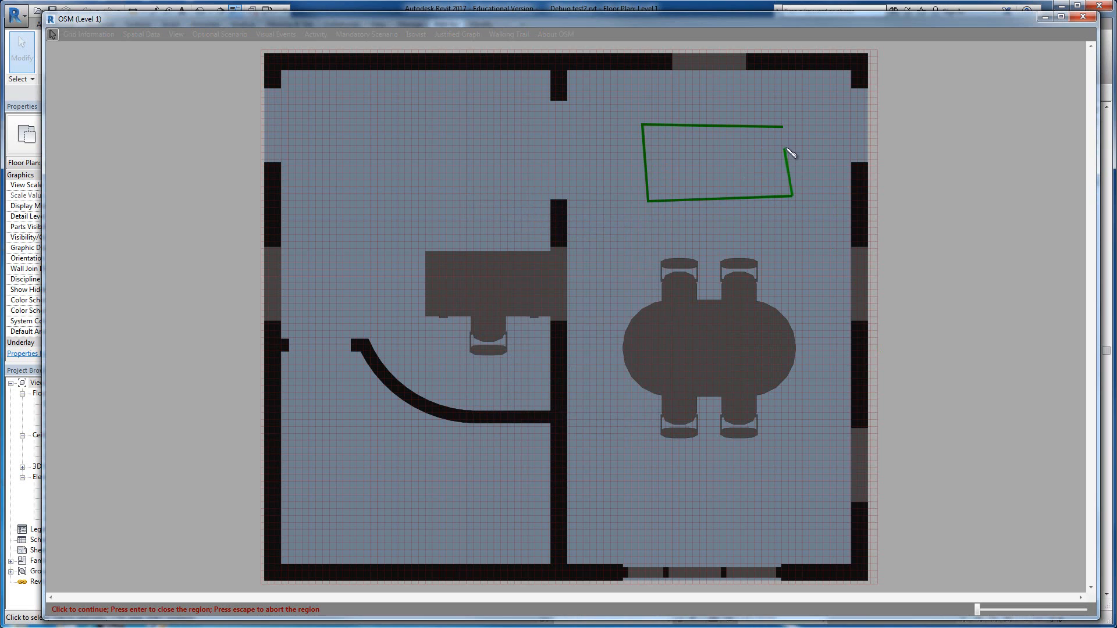
pyautogui.press('Return')
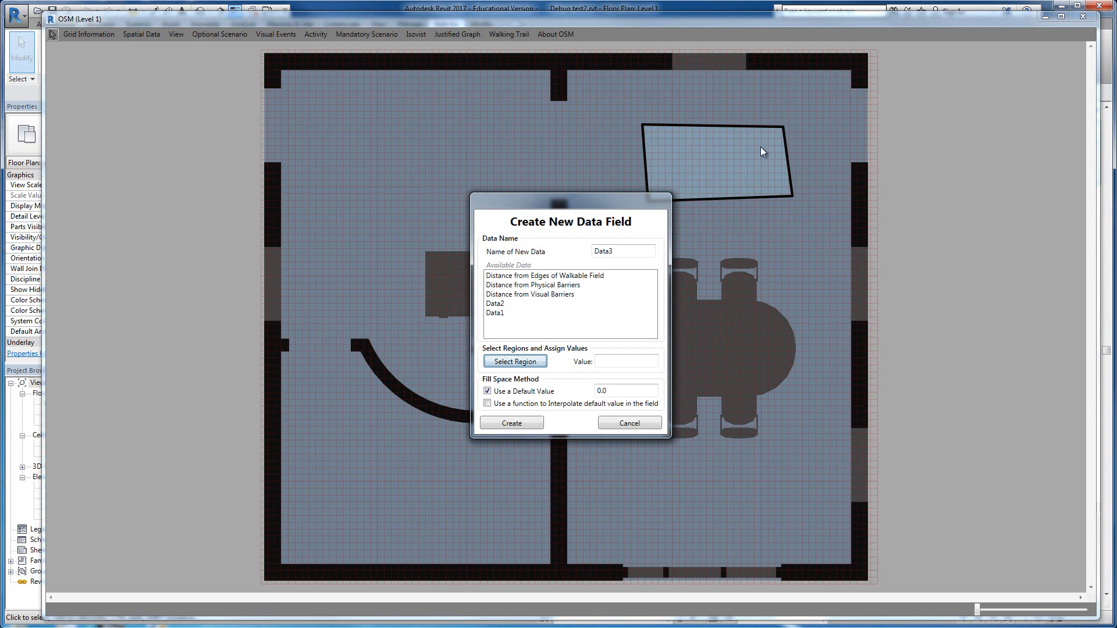
# Step: Switch the fill method to interpolation with the function sin(2*x)/(x+0.5) and enter 0 as the region value
pyautogui.click(487, 403)
pyautogui.click(575, 343)
pyautogui.click(615, 361)
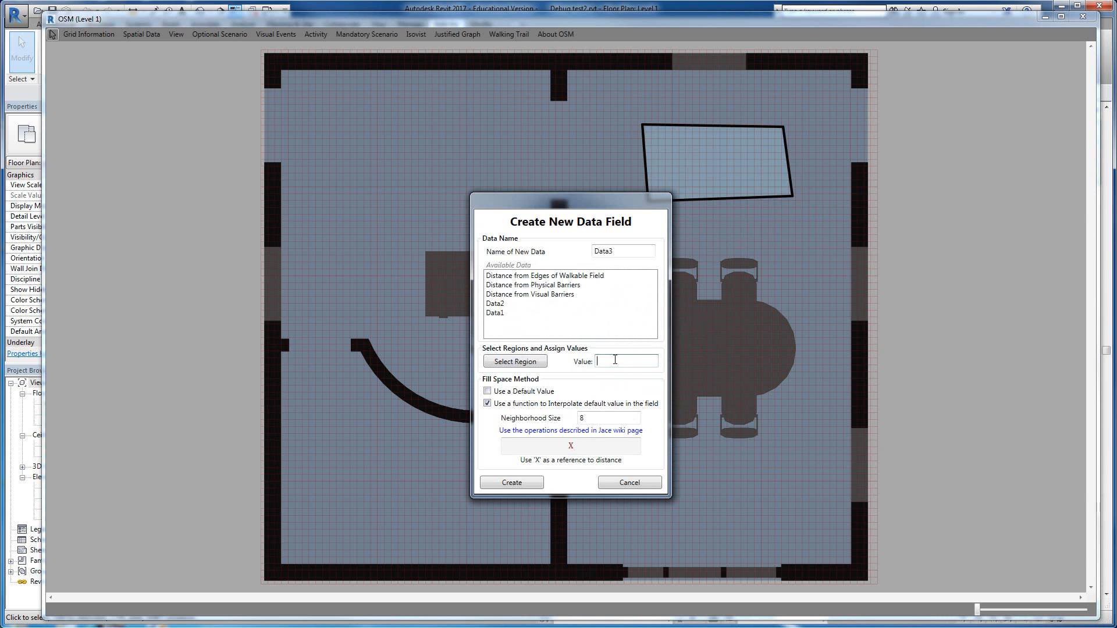
pyautogui.write('0')
pyautogui.press('BackSpace')
pyautogui.write('sin(2')
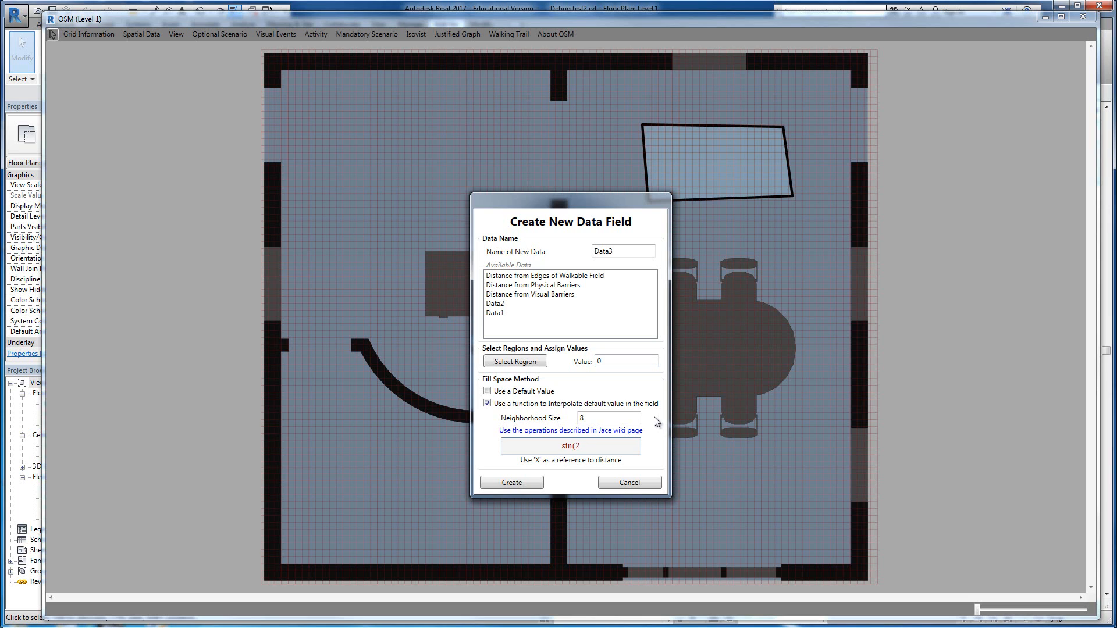
pyautogui.write('*x)/(x+0.5)')
# Step: Copy the interpolation function, plot it in the Desmos graphing calculator in the browser, and return to the data field settings
pyautogui.moveTo(610, 446); pyautogui.dragTo(519, 446)
pyautogui.hotkey('ctrl', 'c')
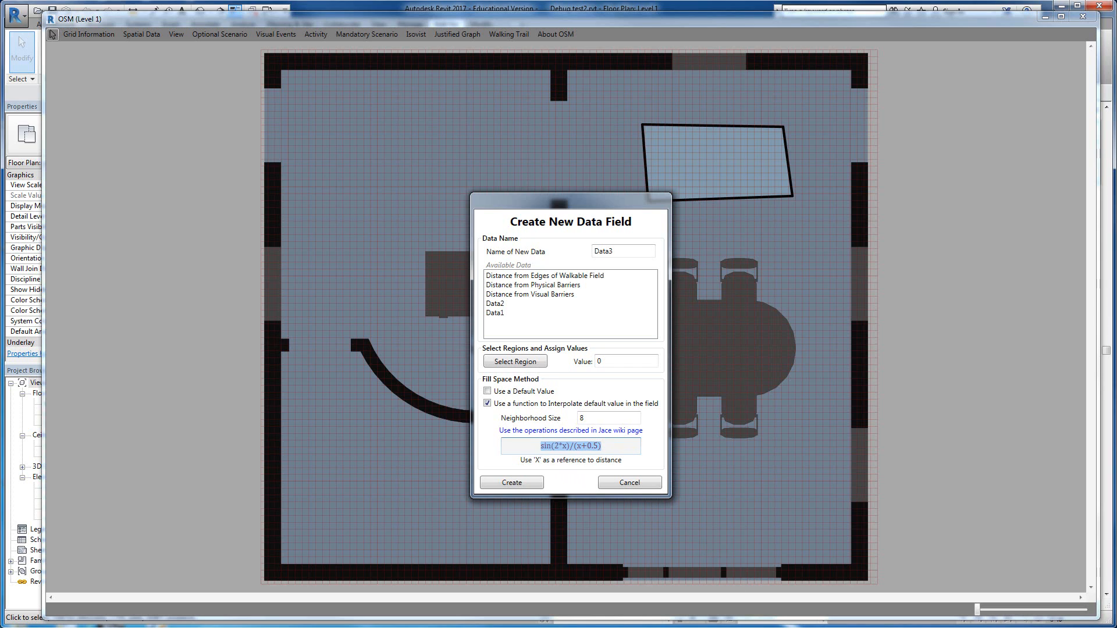
pyautogui.click(414, 627)
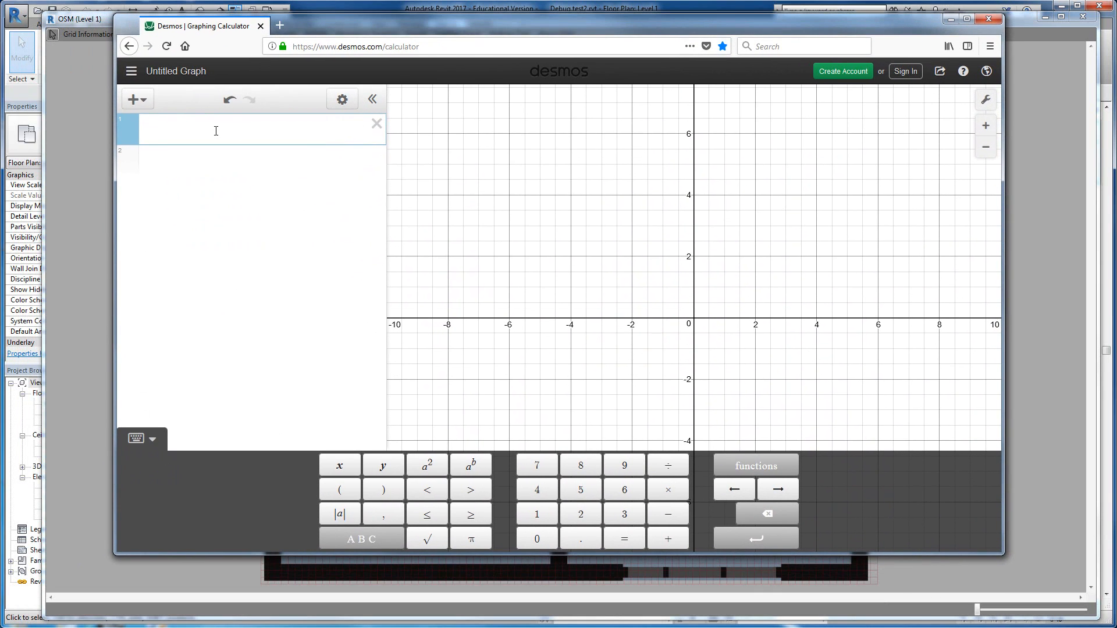
pyautogui.hotkey('ctrl', 'v')
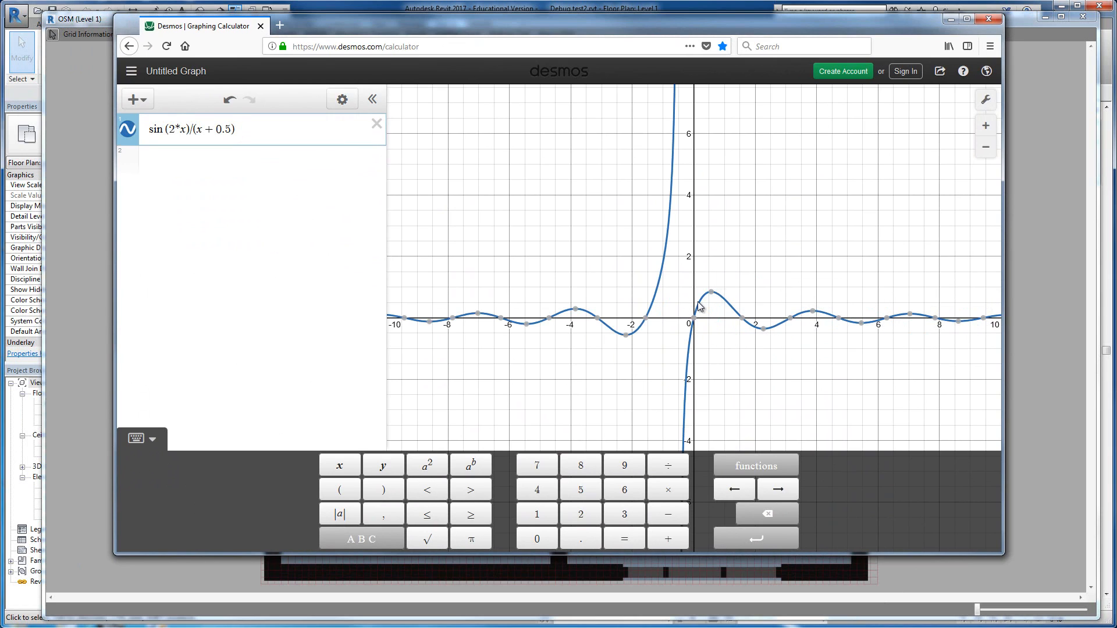
pyautogui.click(951, 19)
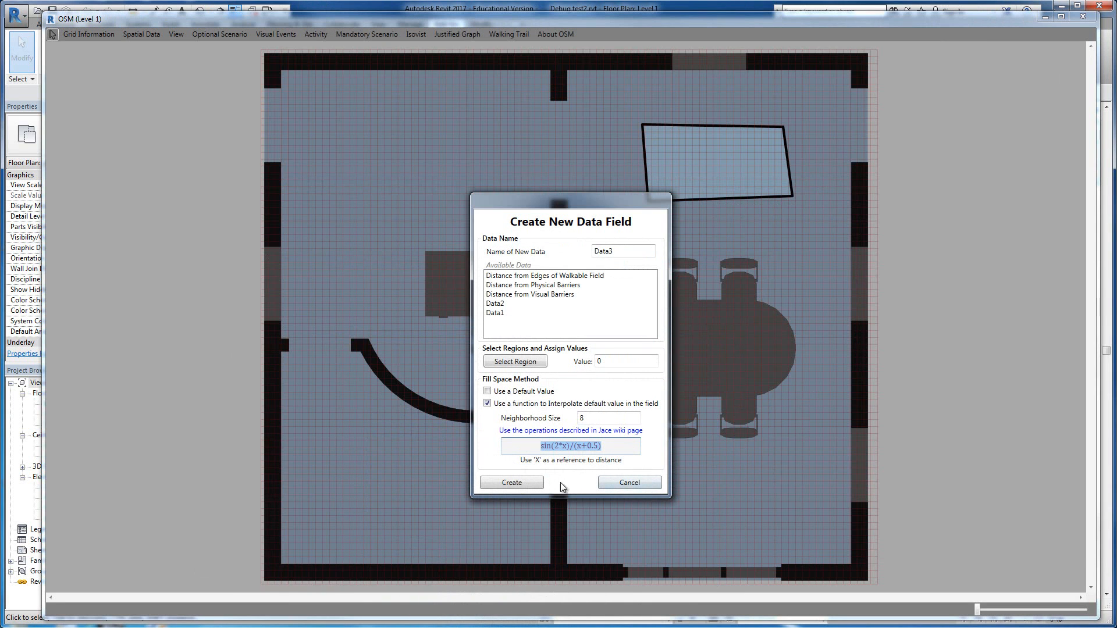
# Step: Create the Data3 field from the entered settings and open the 3D visualization
pyautogui.click(516, 483)
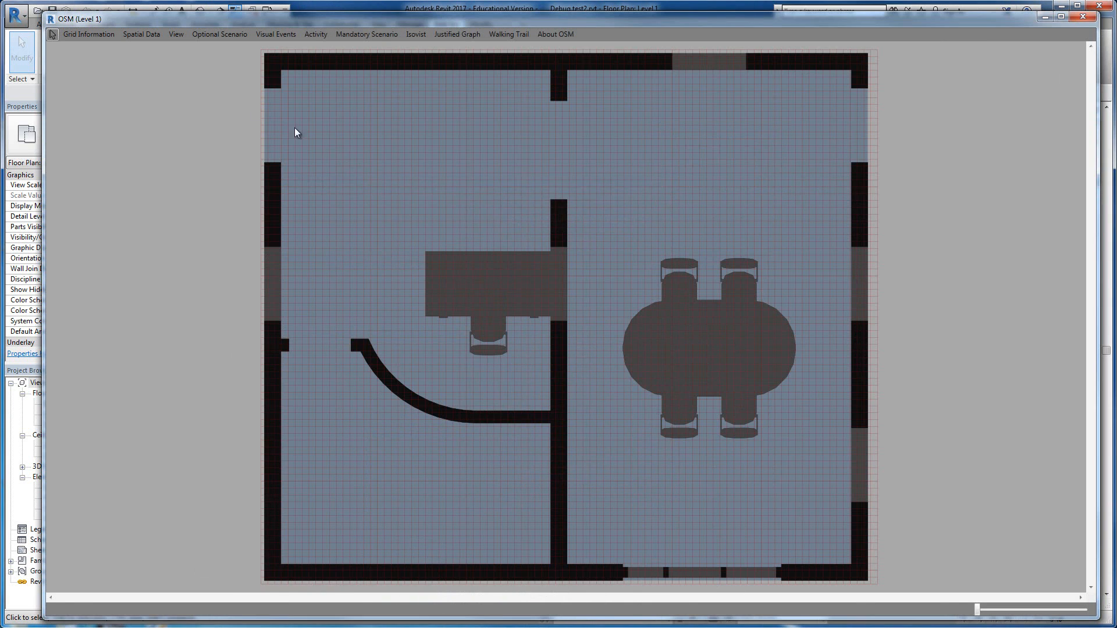
pyautogui.click(152, 36)
pyautogui.click(77, 237)
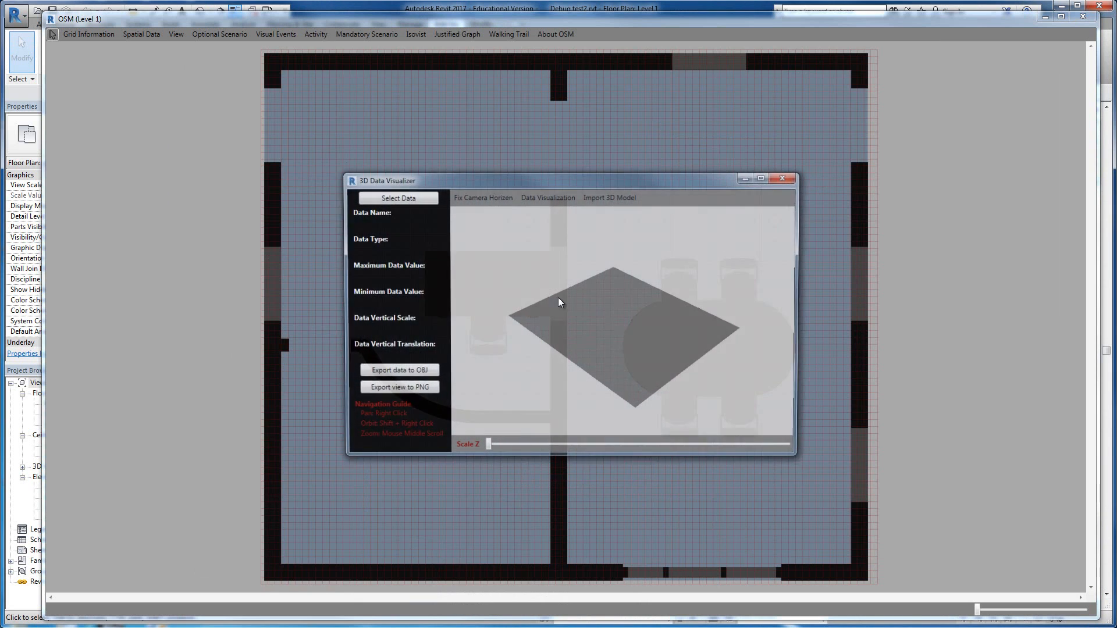
# Step: Move and enlarge the 3D Data Visualizer window and load Data3 as the data to visualize
pyautogui.moveTo(625, 176); pyautogui.dragTo(452, 50)
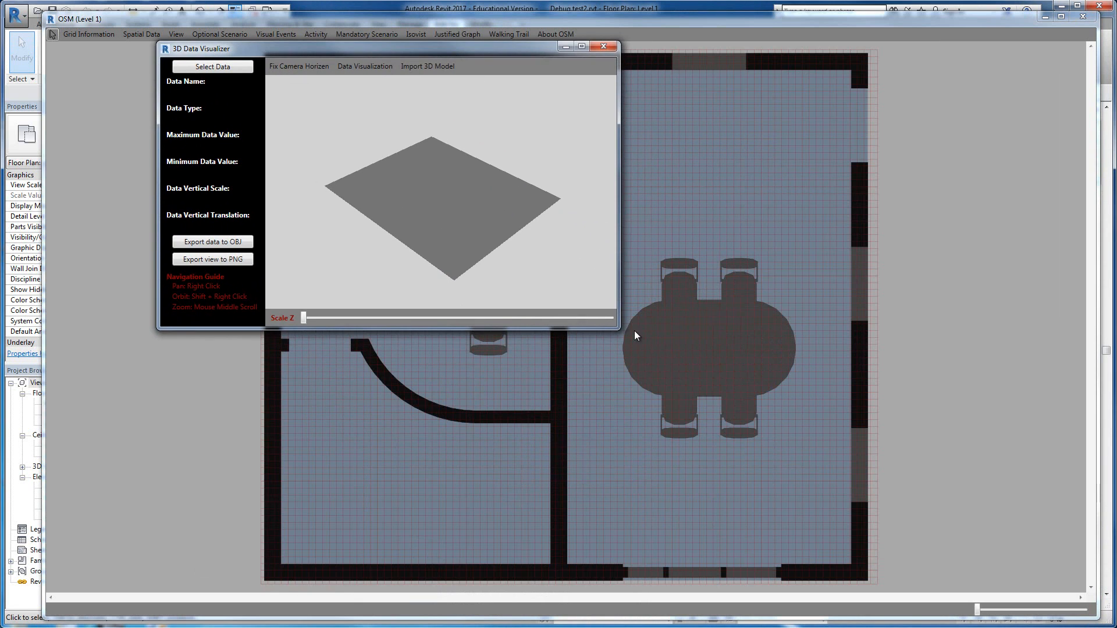
pyautogui.moveTo(618, 329); pyautogui.dragTo(894, 520)
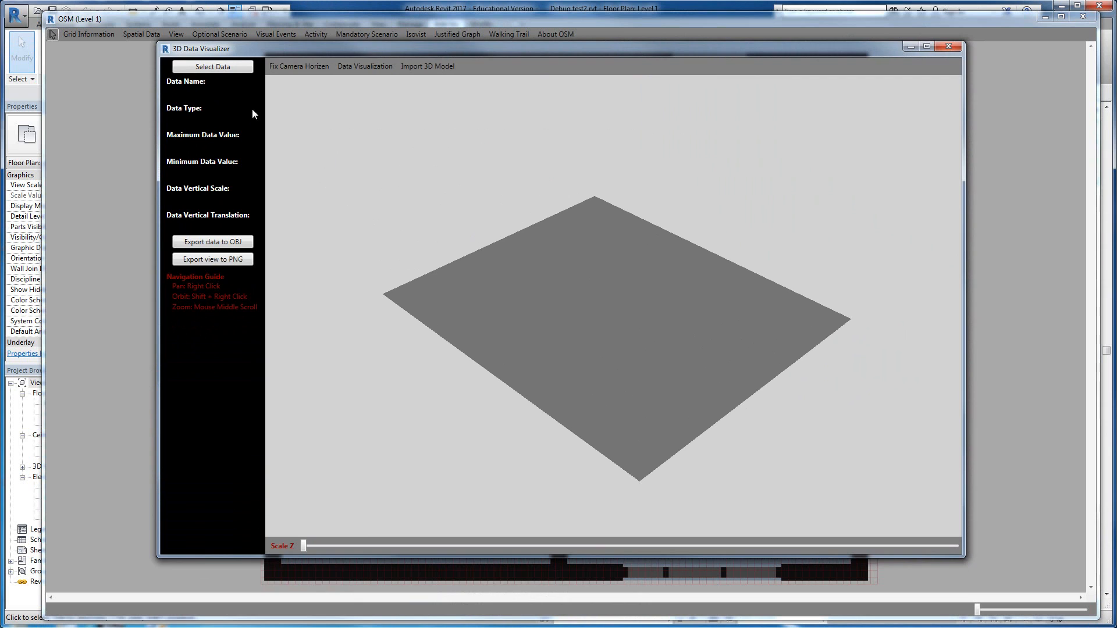
pyautogui.click(233, 68)
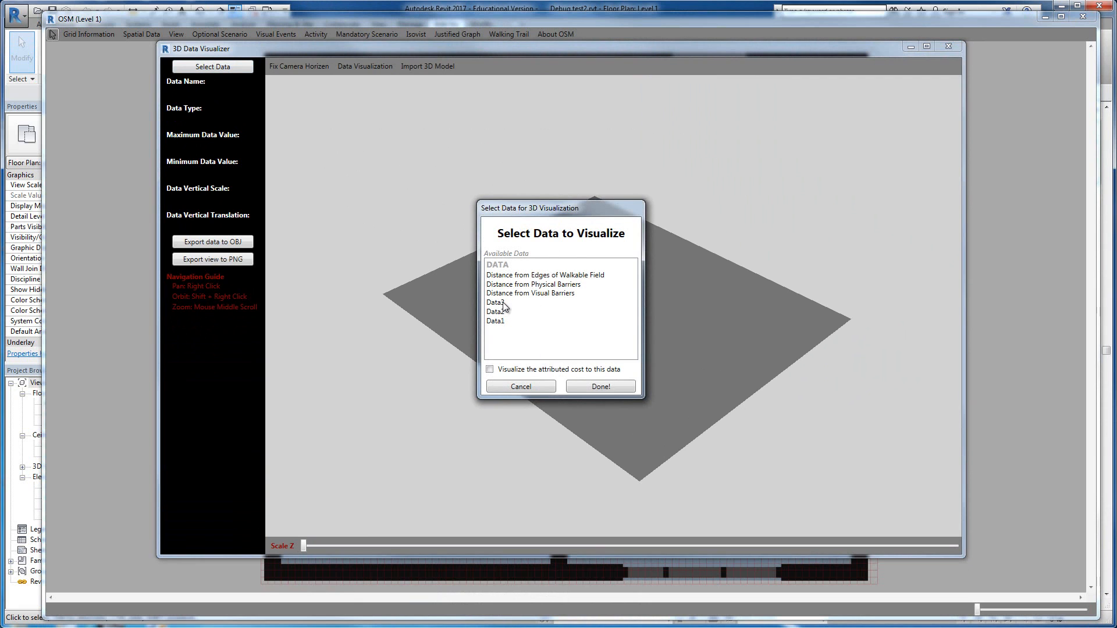
pyautogui.click(502, 302)
pyautogui.click(601, 387)
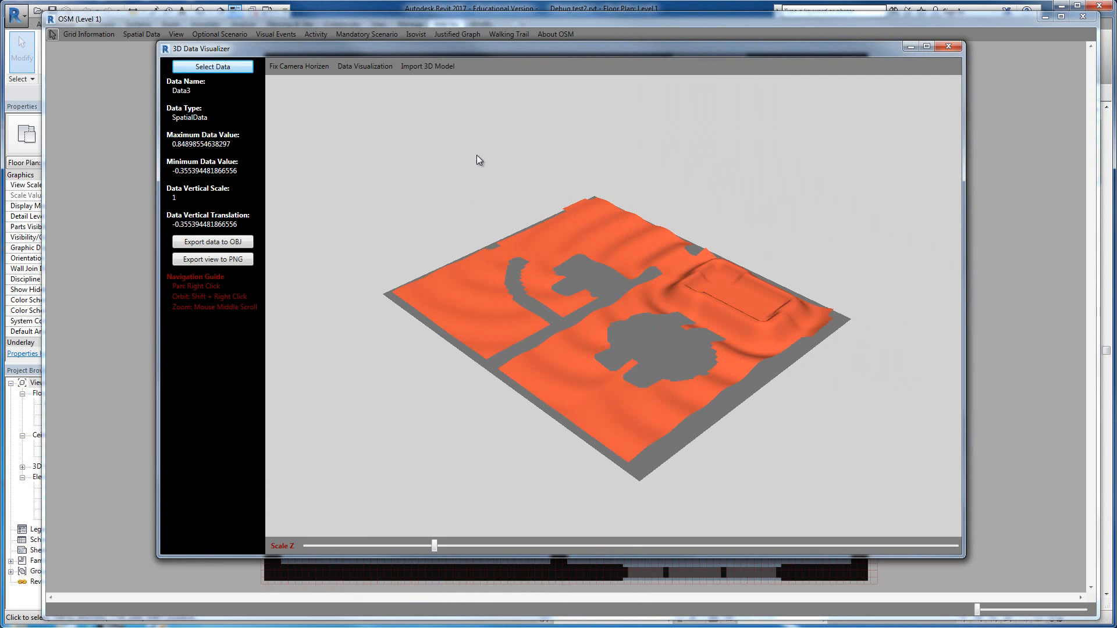
# Step: Color-code the Data3 surface in place of the solid brush, with data opacity 1
pyautogui.click(367, 67)
pyautogui.moveTo(358, 82)
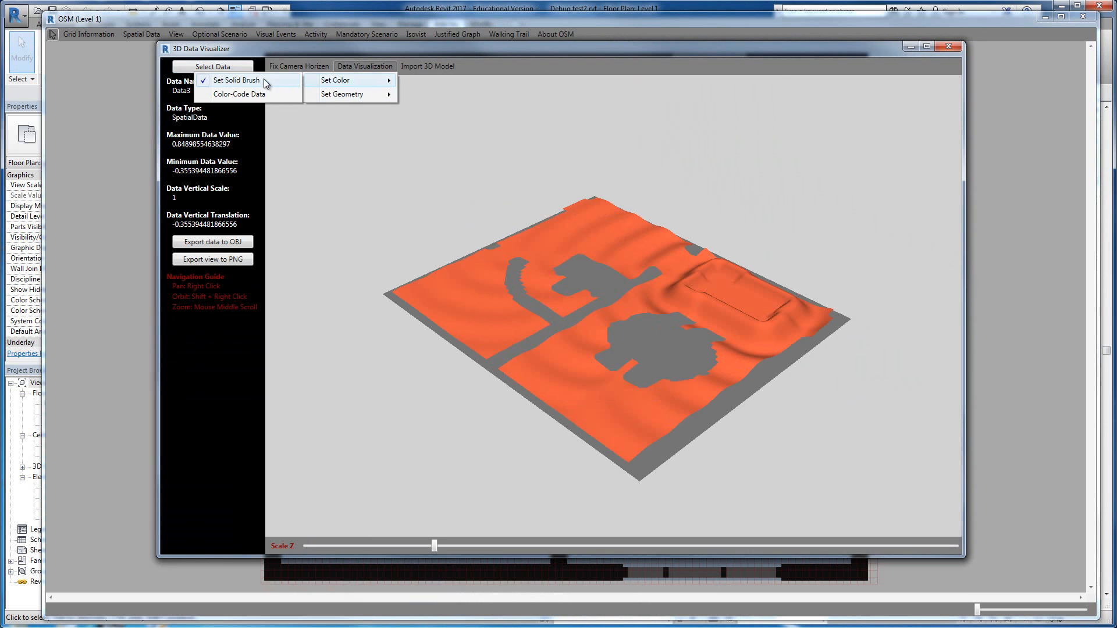
pyautogui.click(257, 95)
pyautogui.click(555, 329)
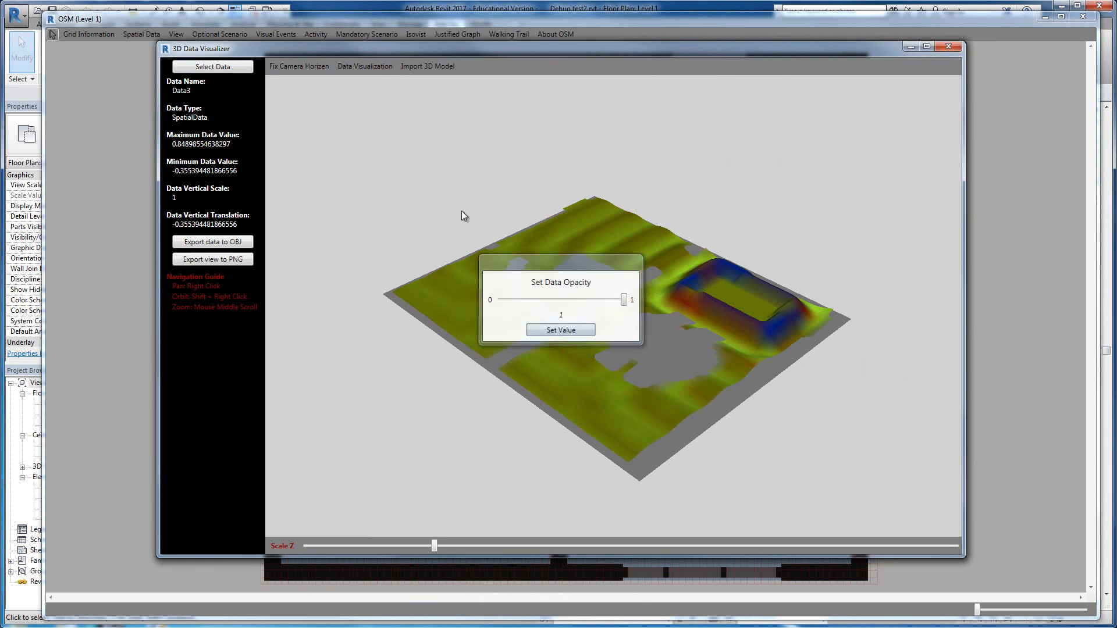
# Step: Change the geometry type so the color-coded Data3 surface is drawn as a grid mesh
pyautogui.click(352, 67)
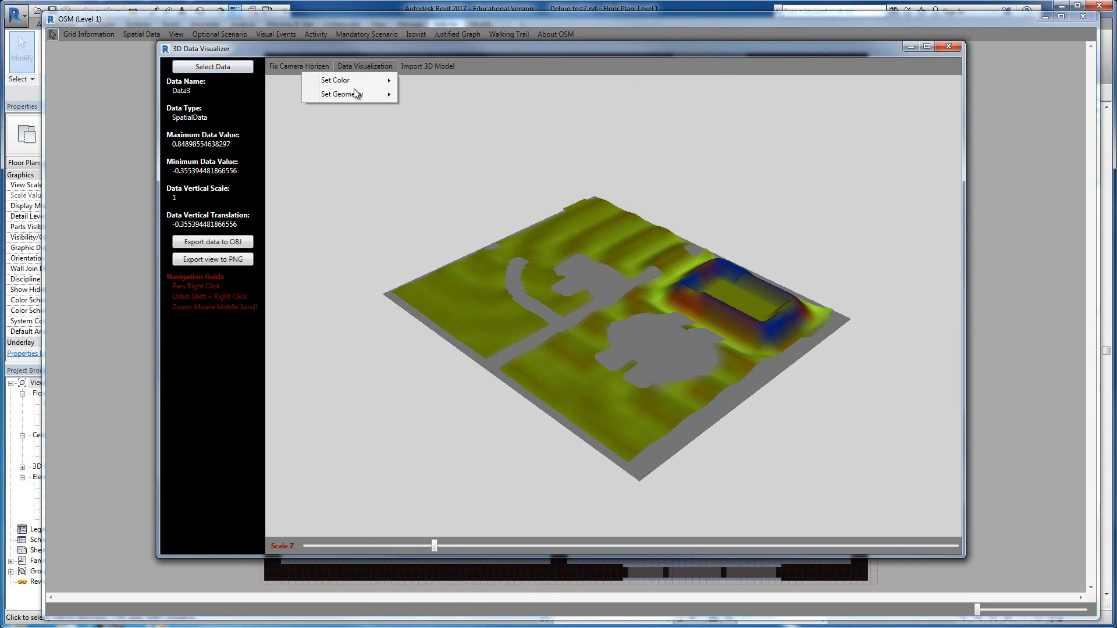
pyautogui.moveTo(352, 96)
pyautogui.moveTo(279, 96)
pyautogui.click(159, 97)
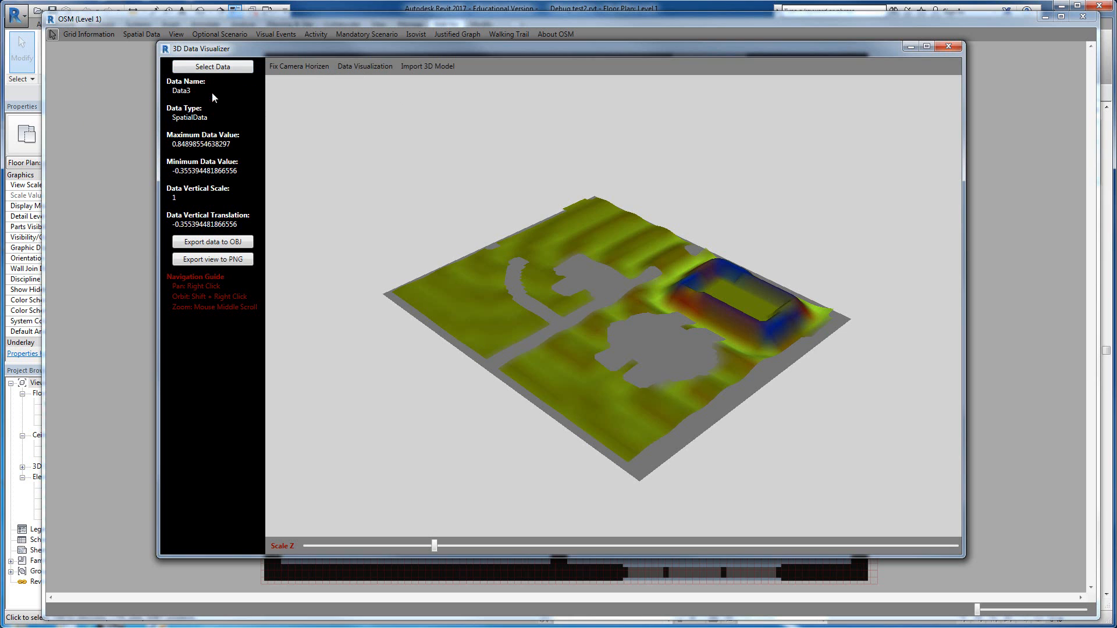
# Step: Raise the mesh's texture resolution to about 2358 or higher, and close the 3D Data Visualizer after viewing the surface up close
pyautogui.click(376, 68)
pyautogui.moveTo(355, 95)
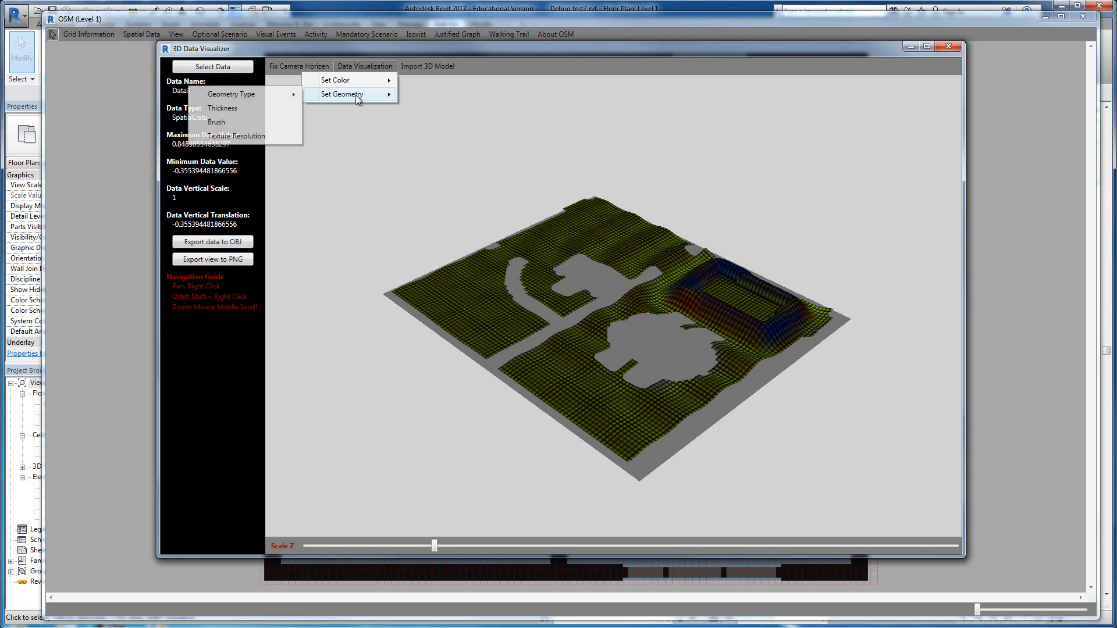
pyautogui.click(277, 138)
pyautogui.scroll(9, 560, 294)
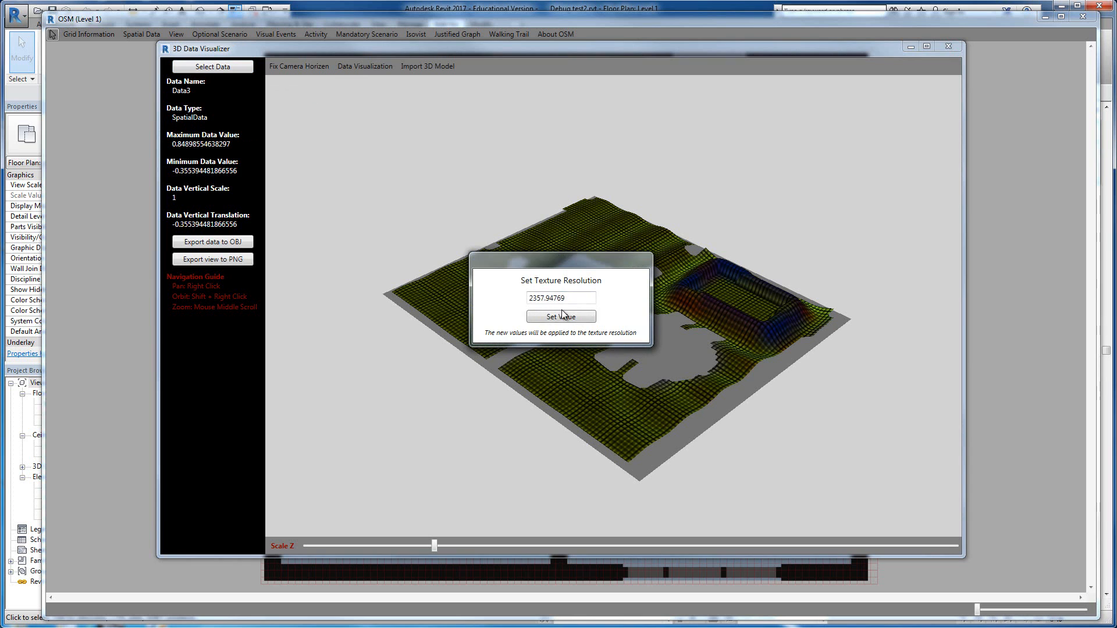
pyautogui.scroll(2, 566, 317)
pyautogui.click(565, 316)
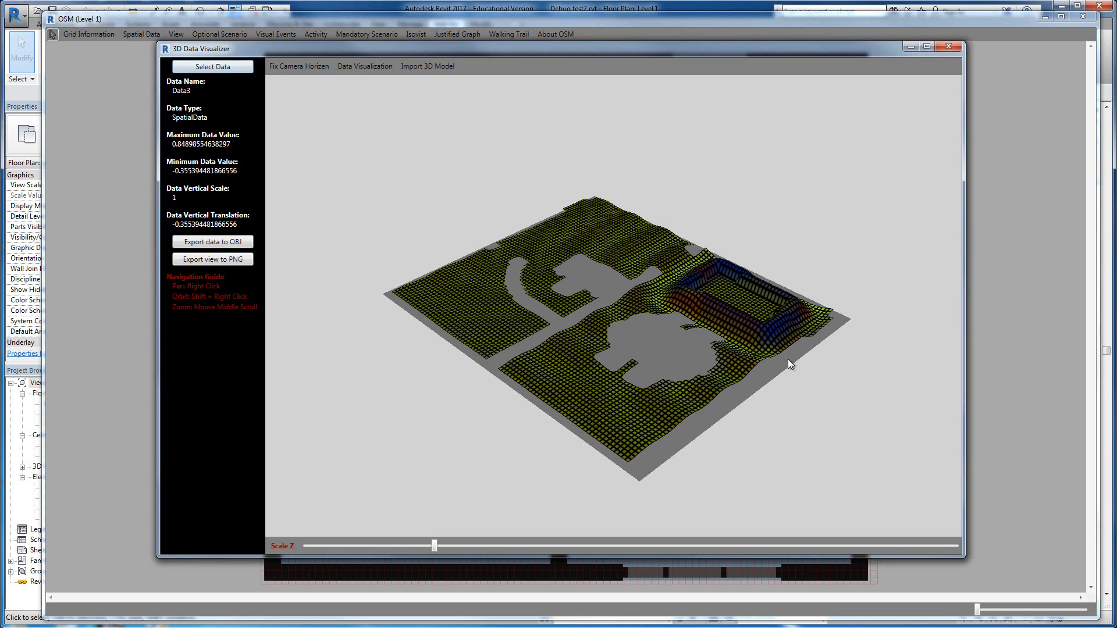
pyautogui.scroll(4, 715, 285)
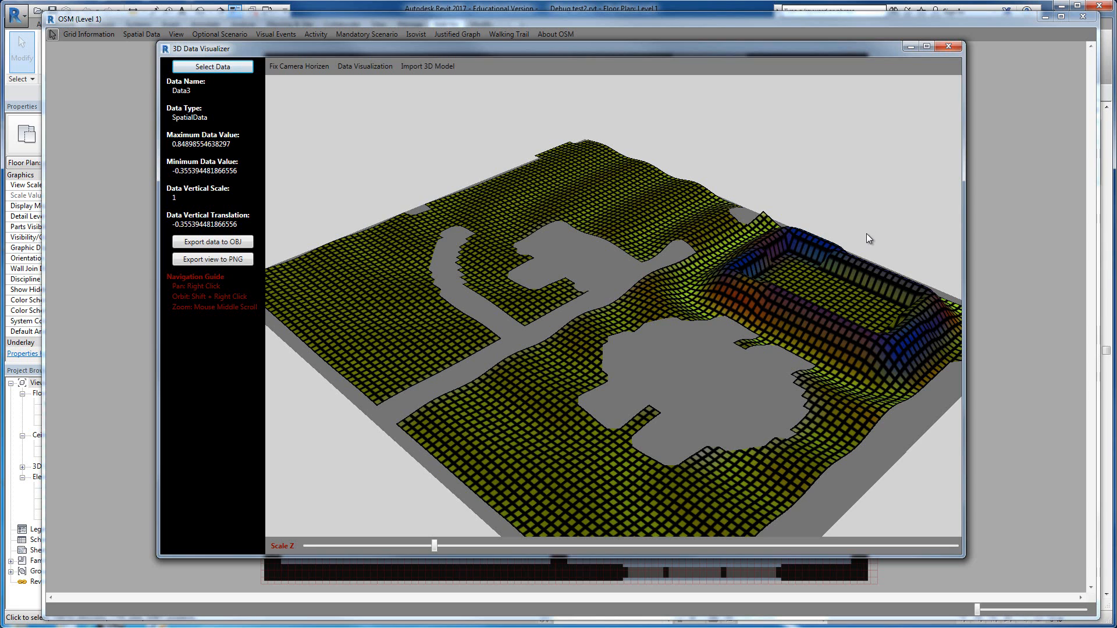
pyautogui.click(947, 48)
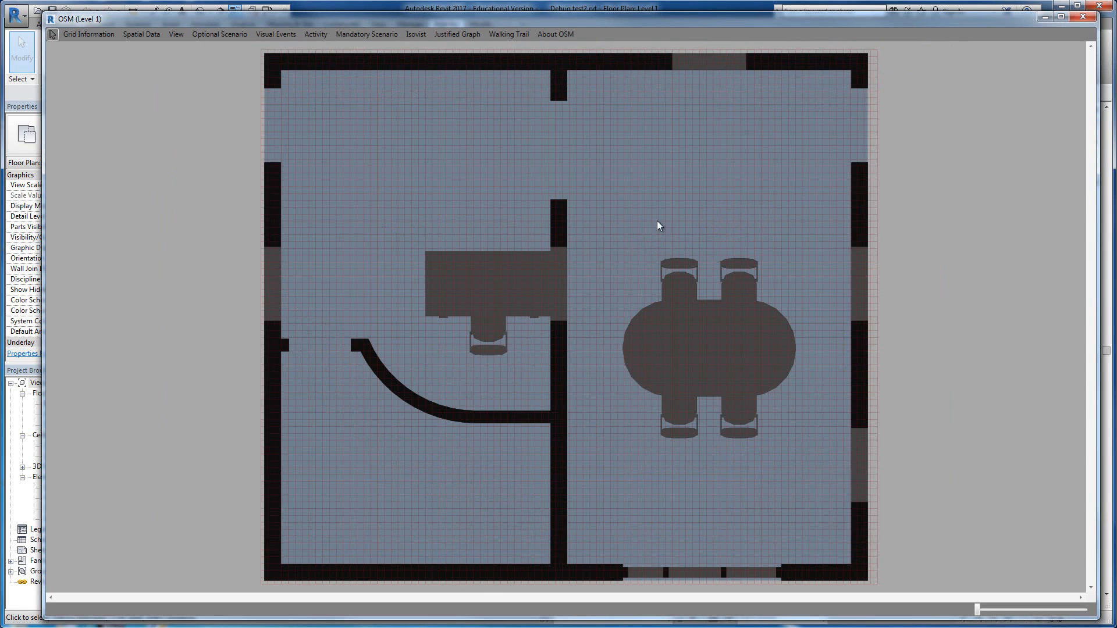